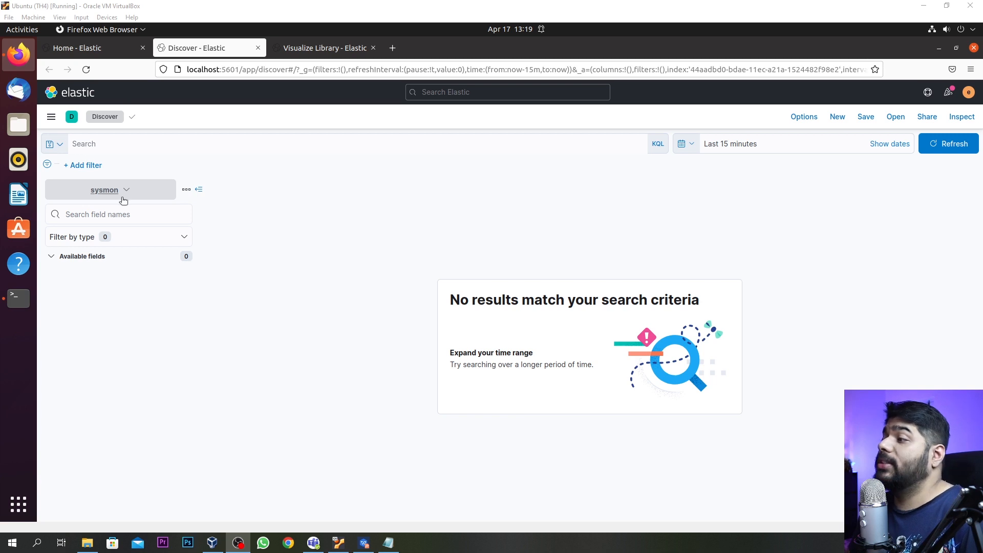
pyautogui.click(123, 199)
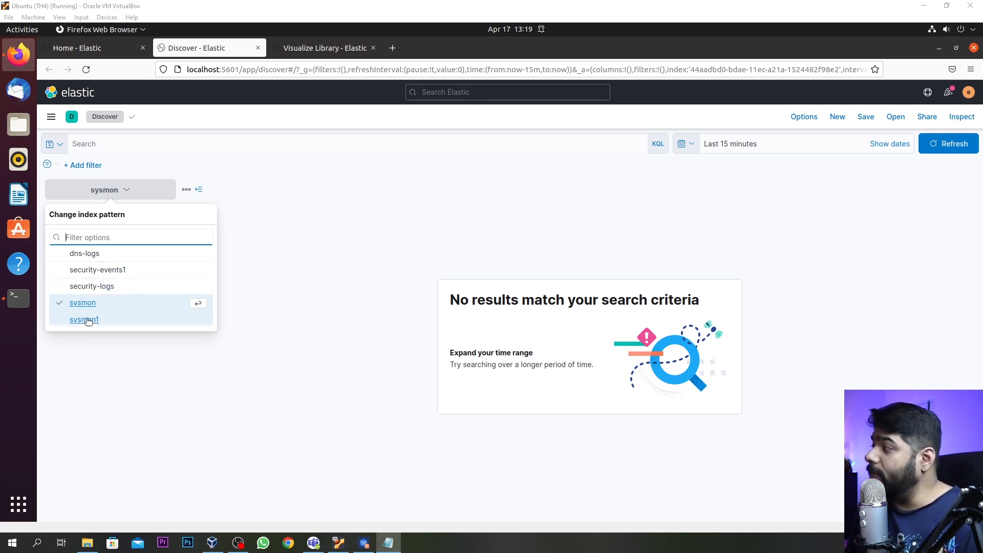
pyautogui.click(336, 172)
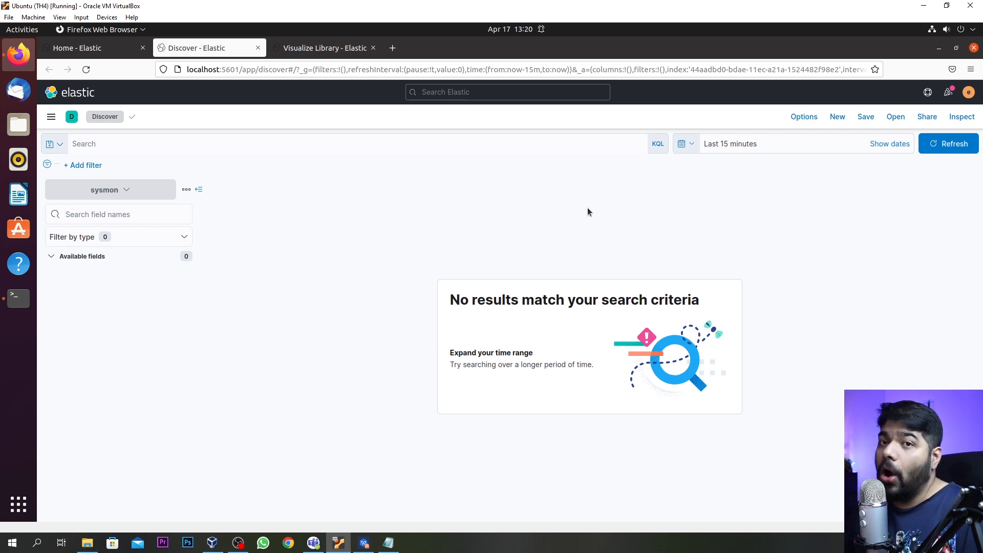
# - Set the absolute start date to Jan 1, 2022, apply it, and narrow the time range to the histogram's Jan 26 bar
pyautogui.click(743, 152)
pyautogui.click(758, 150)
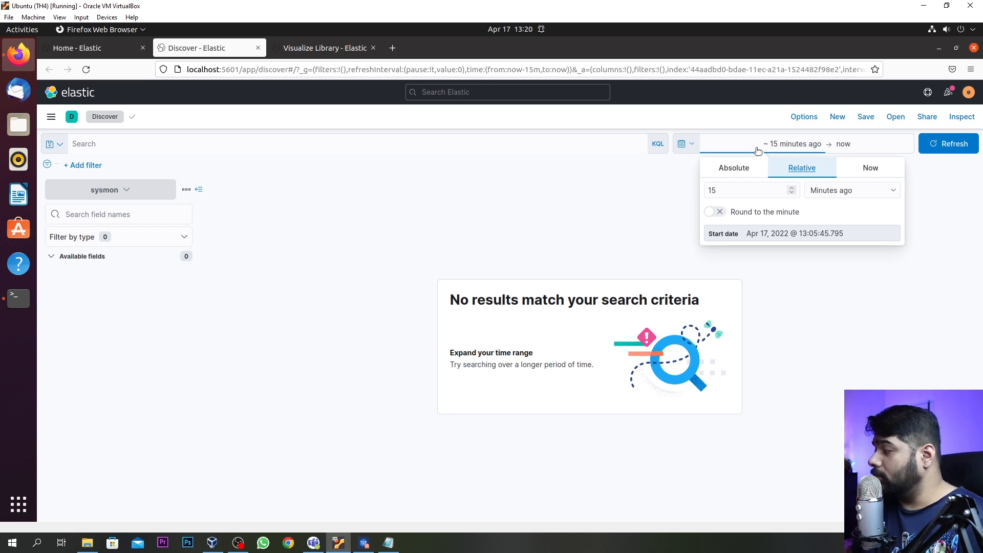
pyautogui.click(723, 171)
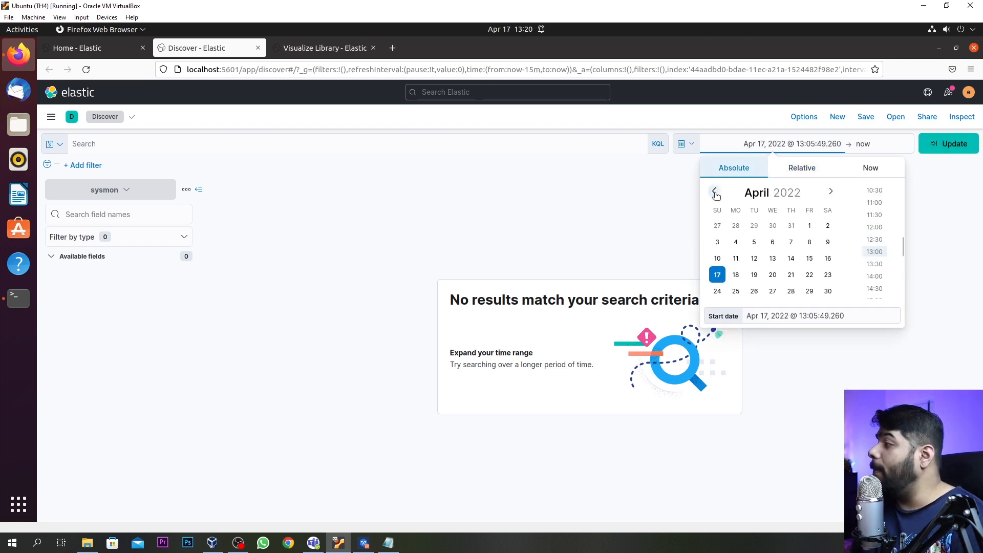
pyautogui.click(715, 194)
pyautogui.click(715, 192)
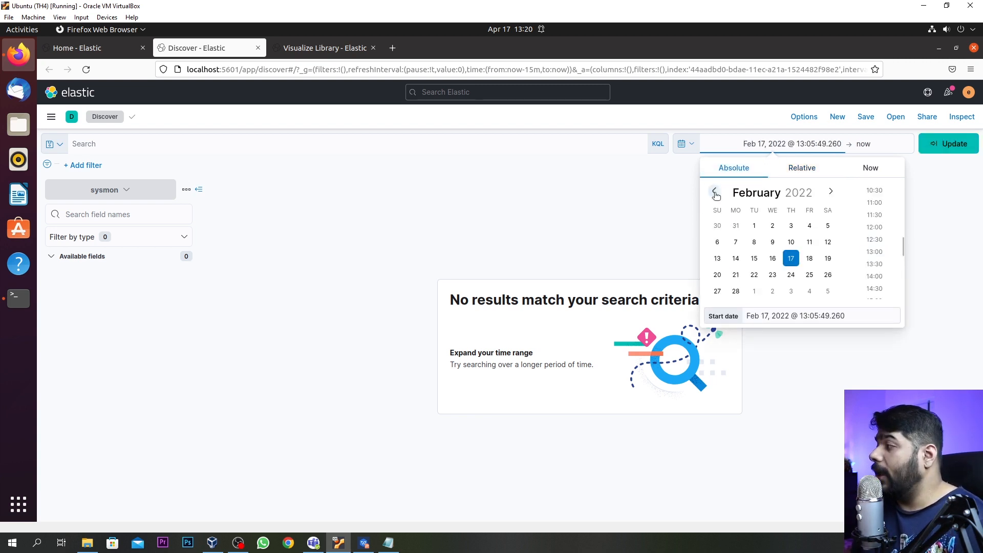
pyautogui.click(715, 193)
pyautogui.click(828, 226)
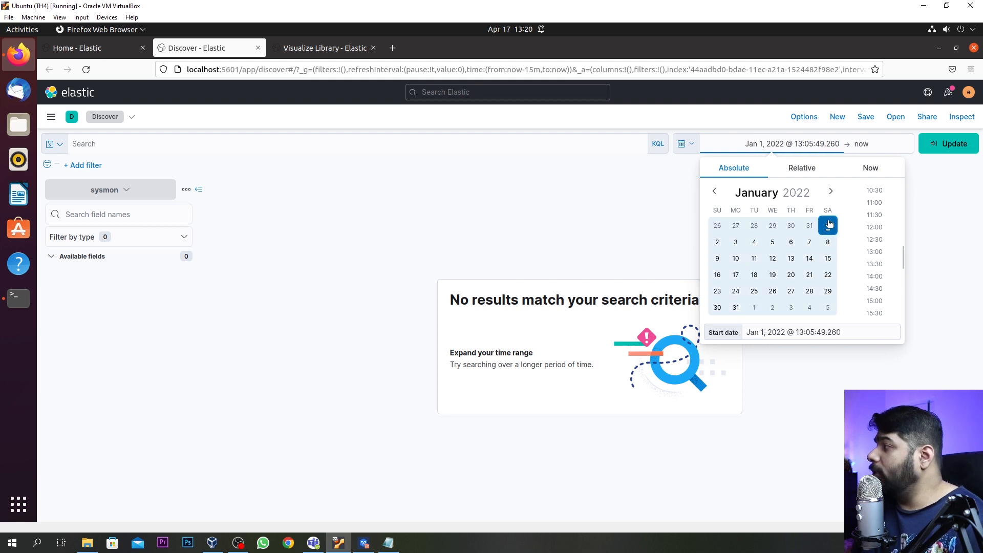
pyautogui.click(946, 144)
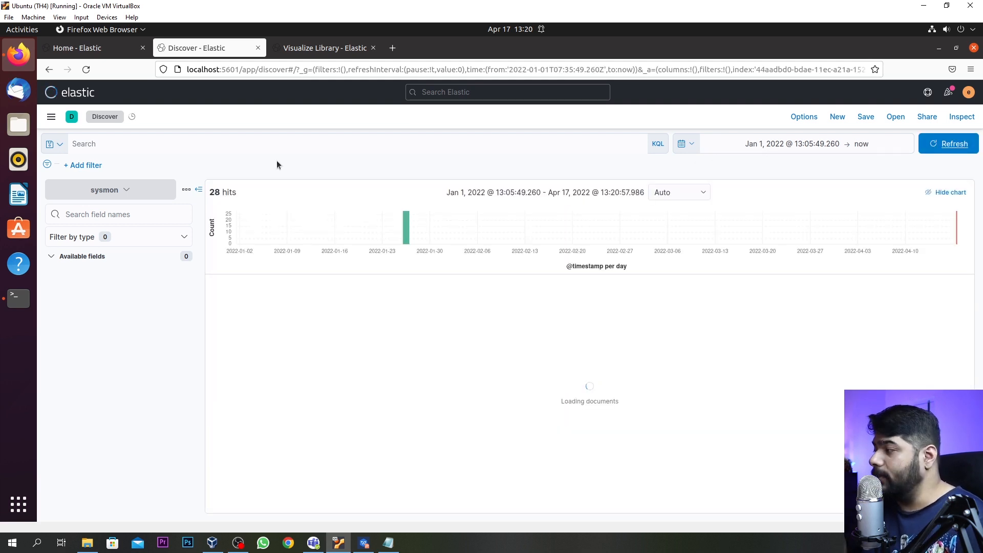
pyautogui.click(408, 238)
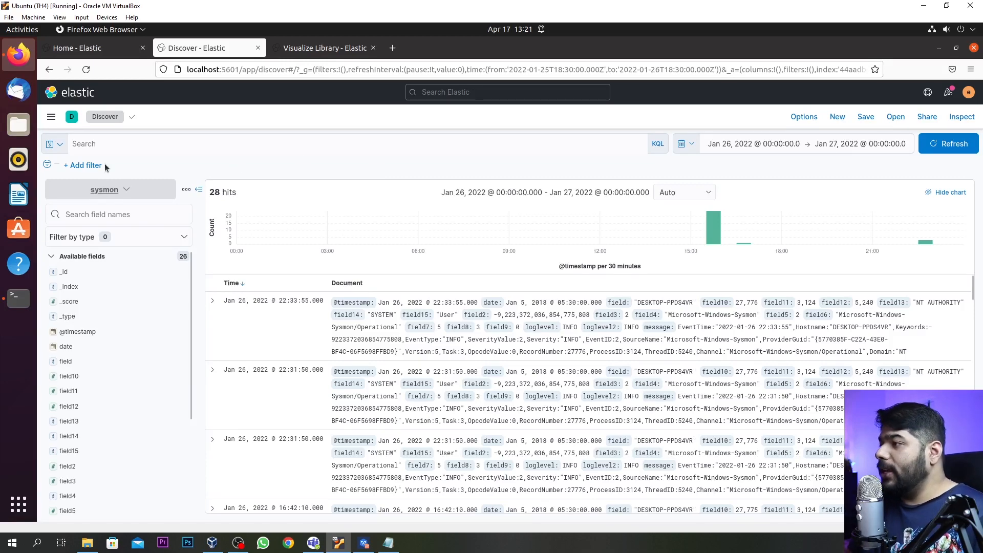
# - Search the sysmon events for rundll32
pyautogui.click(99, 147)
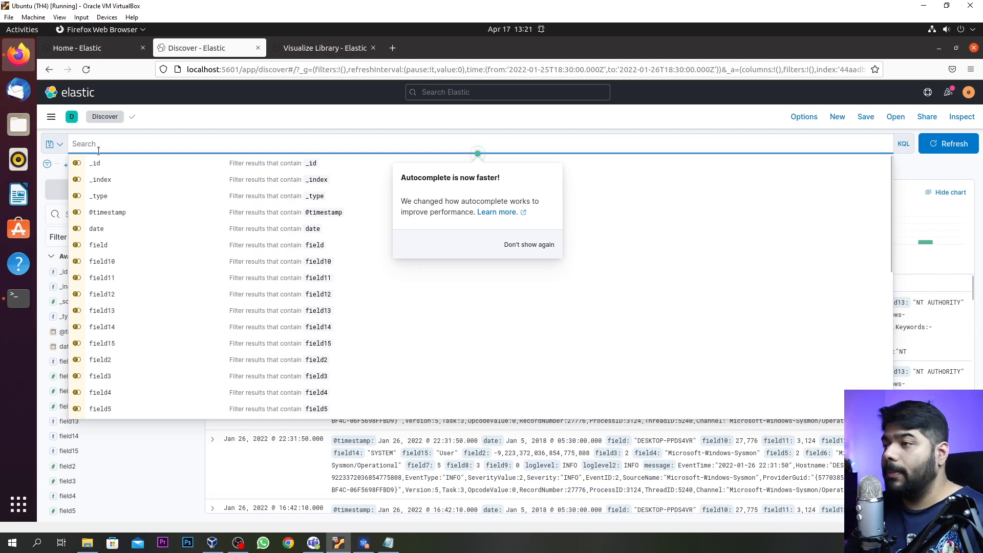
pyautogui.write('run')
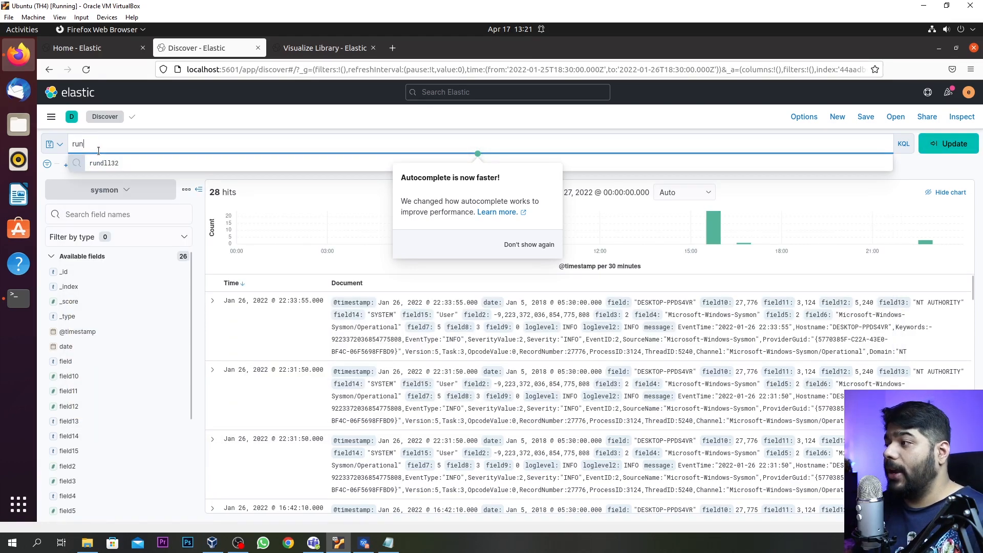
pyautogui.click(97, 163)
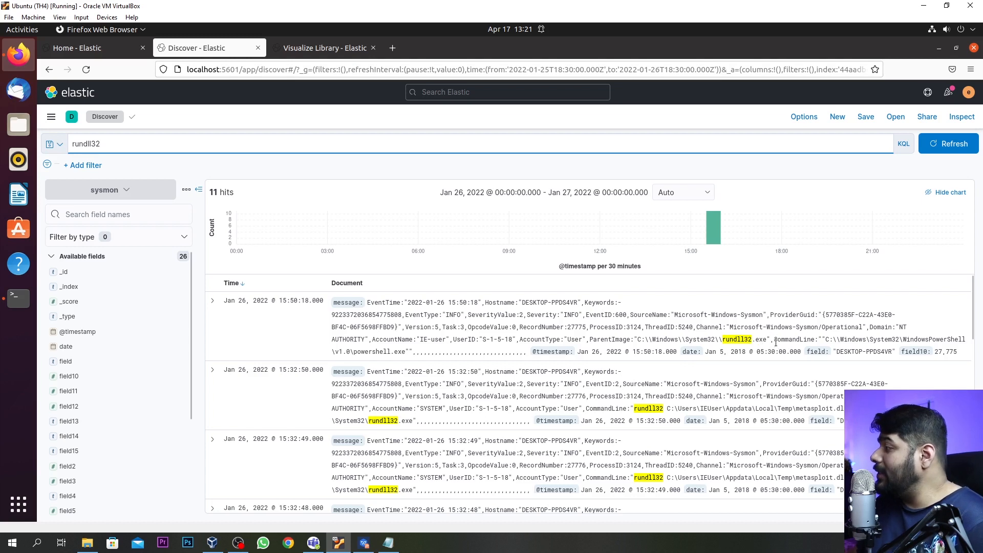
# - Examine the parent image and command line of the rundll32 event logged at 15:50:18
pyautogui.click(640, 339)
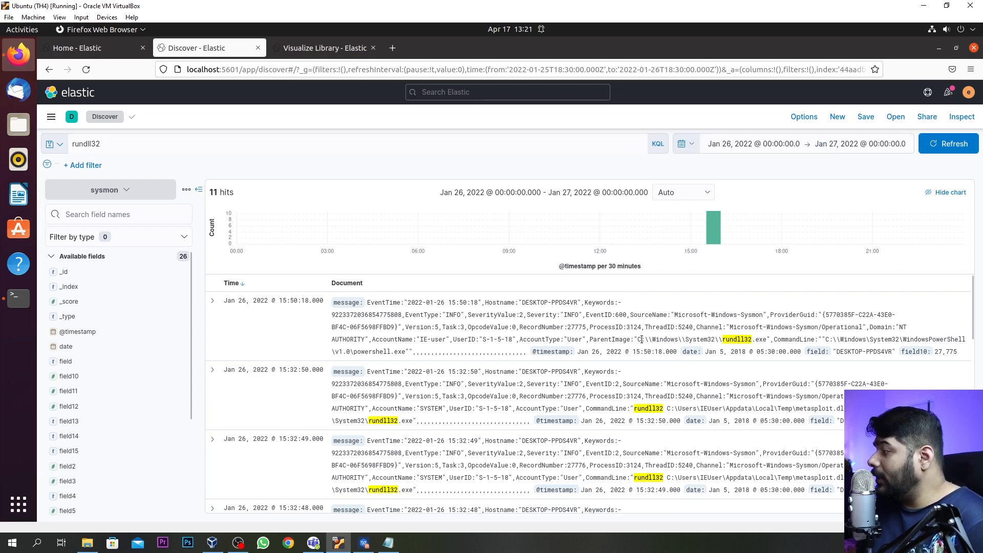
pyautogui.moveTo(640, 340); pyautogui.dragTo(701, 339)
pyautogui.click(780, 341)
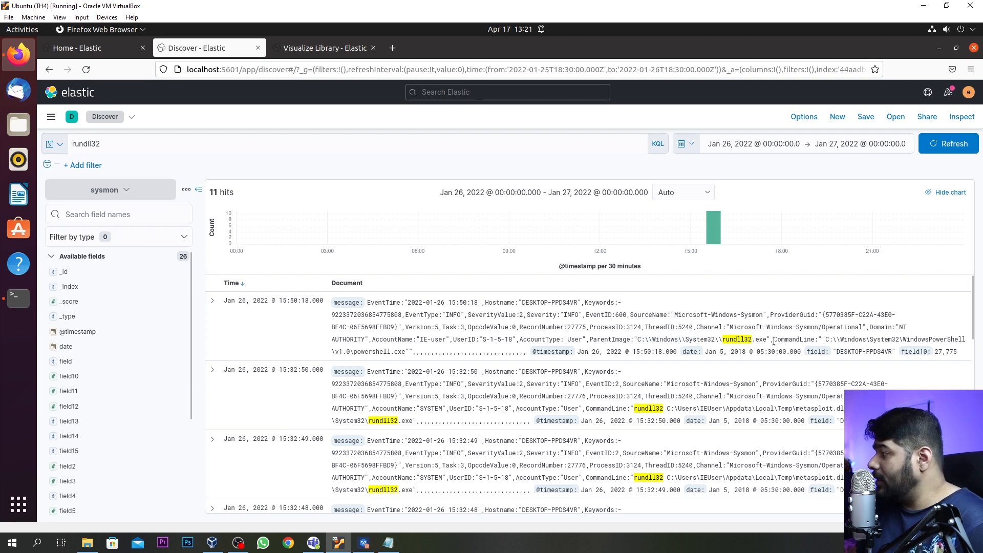
pyautogui.moveTo(775, 341); pyautogui.dragTo(927, 342)
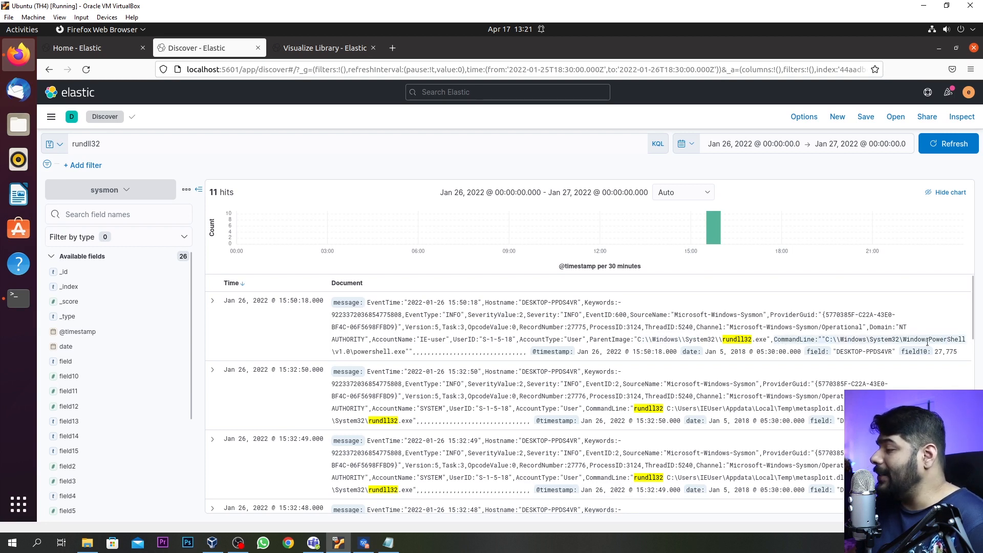
pyautogui.click(404, 353)
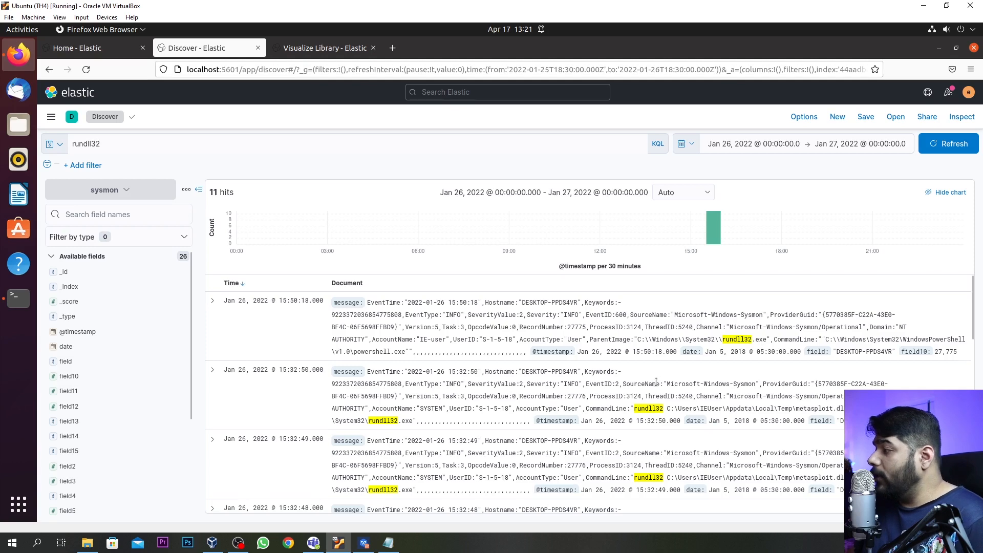
# - Read through the remaining rundll32 events and examine the DLL path in the command line and the hostname of the 15:32:50 event
pyautogui.scroll(-3, 651, 384)
pyautogui.scroll(3, 615, 385)
pyautogui.scroll(1, 318, 338)
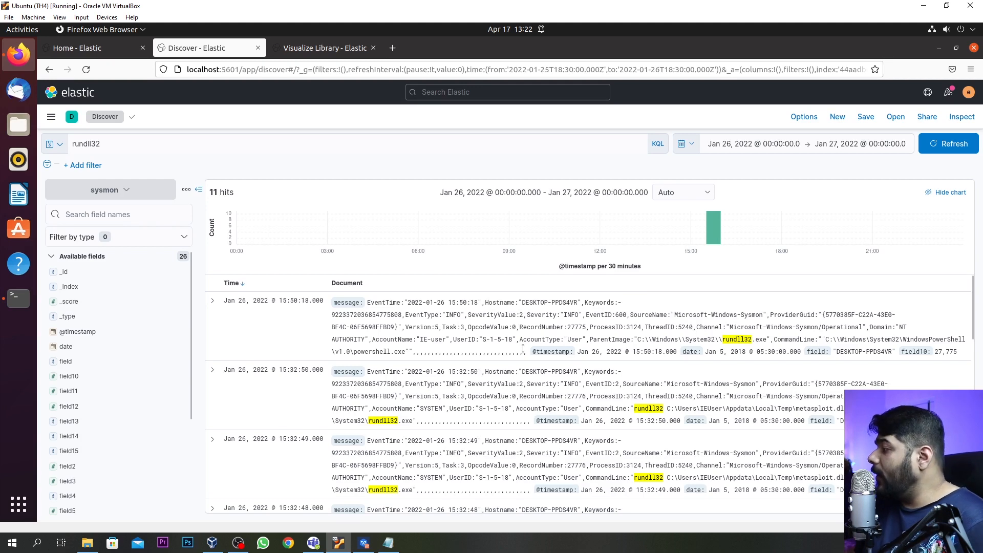
pyautogui.scroll(-2, 773, 393)
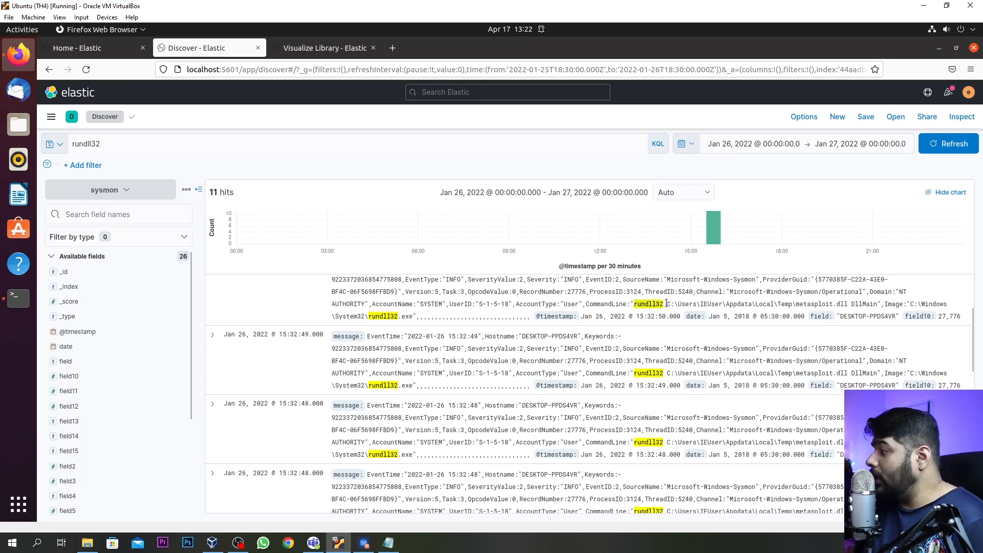
pyautogui.moveTo(665, 303); pyautogui.dragTo(850, 304)
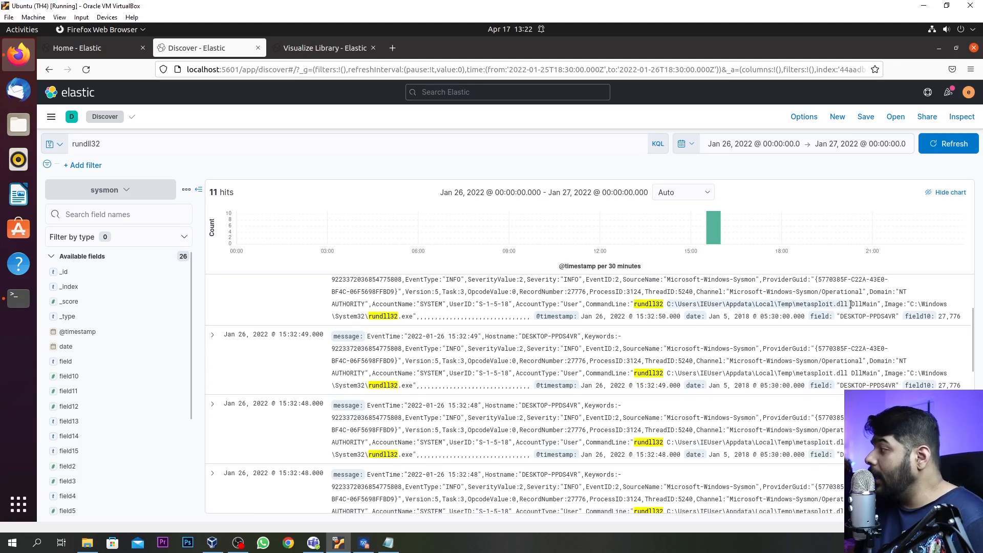
pyautogui.click(845, 304)
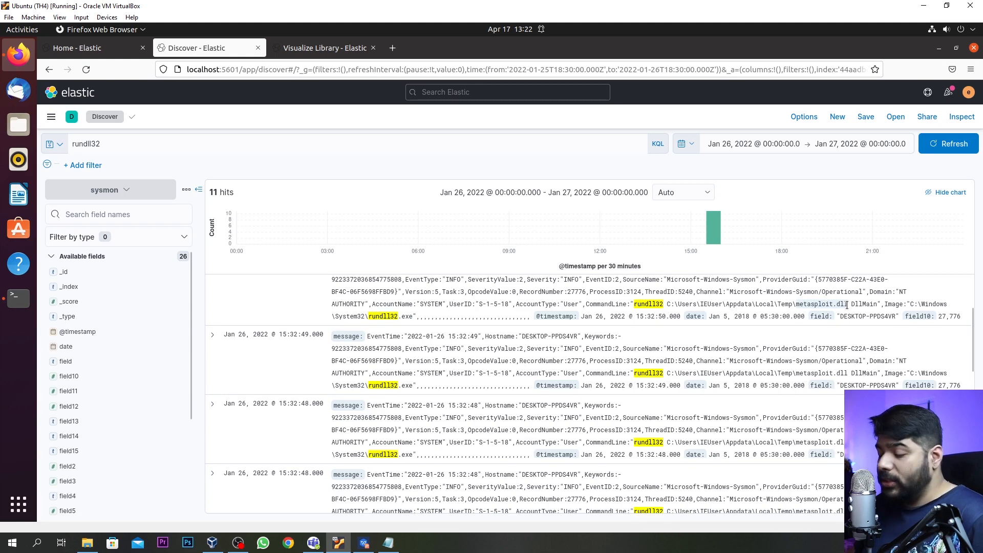
pyautogui.scroll(3, 230, 389)
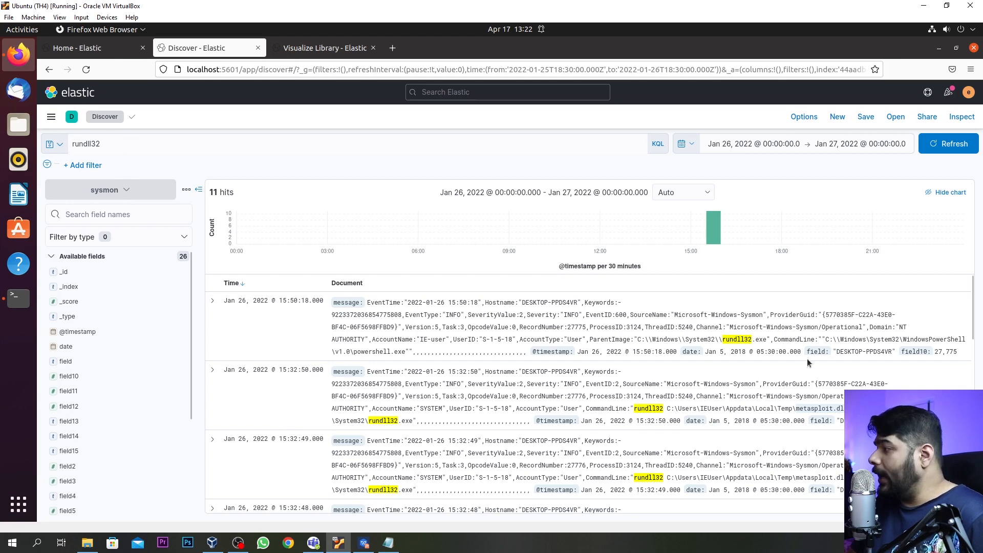
pyautogui.scroll(-2, 785, 369)
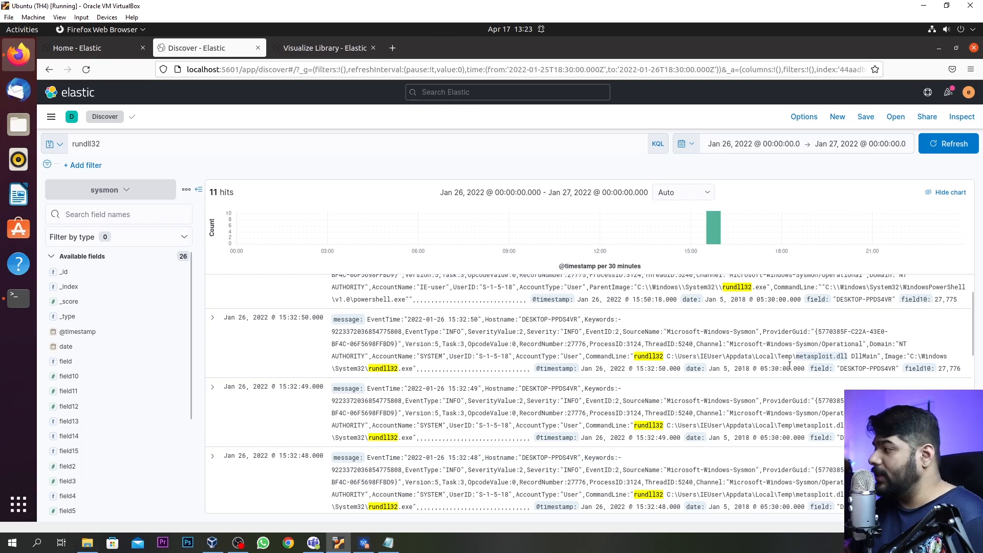
pyautogui.moveTo(524, 320); pyautogui.dragTo(577, 322)
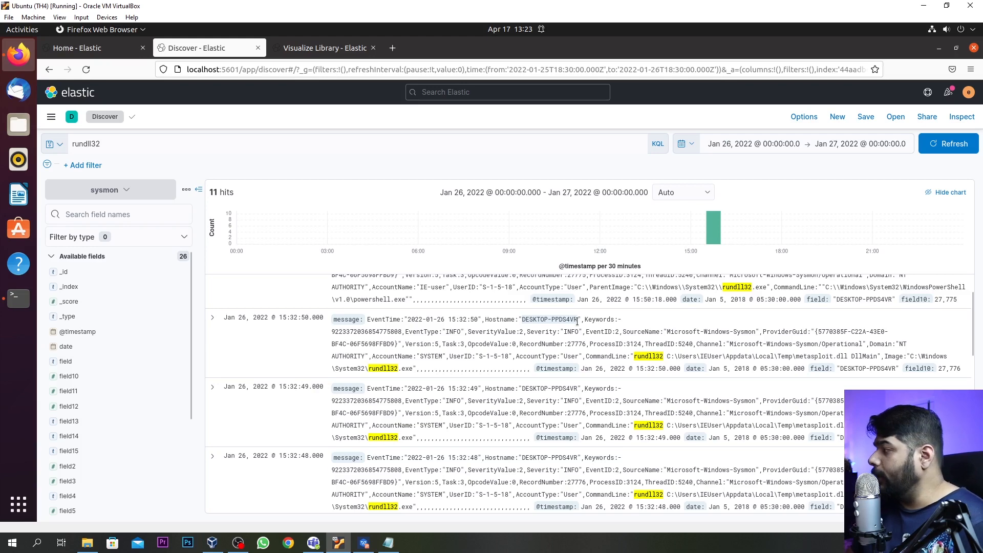
# - Replace the query with powershell and search the sysmon events
pyautogui.click(107, 148)
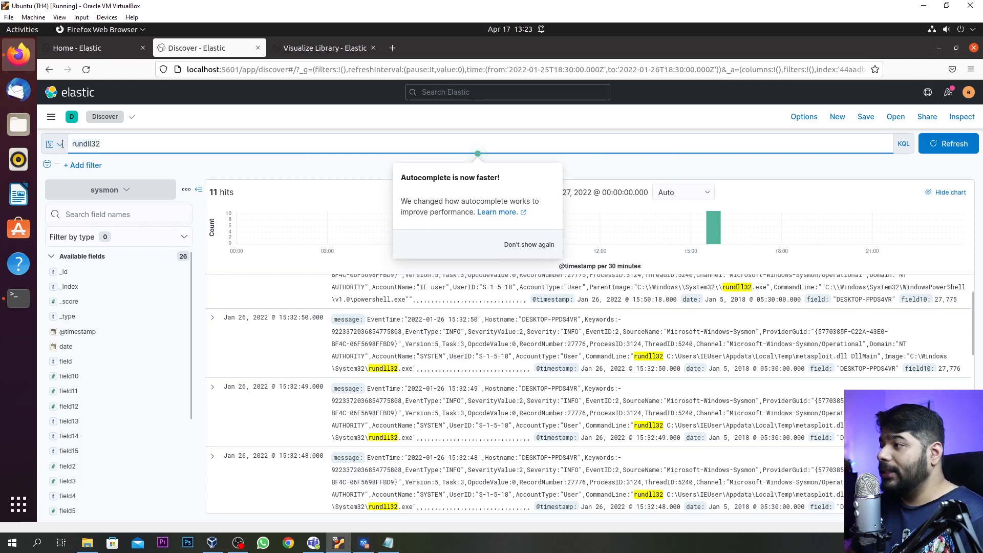
pyautogui.hotkey('ctrl', 'a')
pyautogui.write('power')
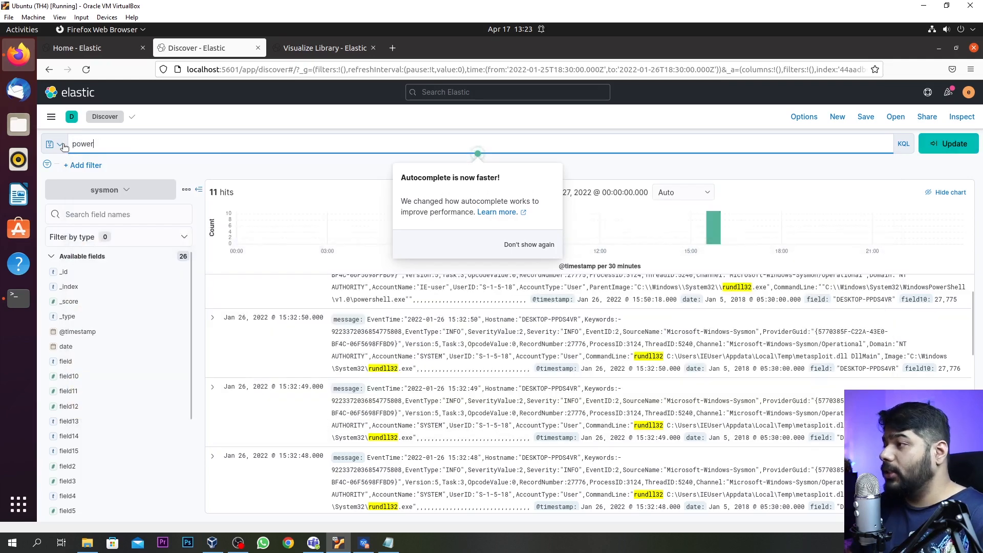
pyautogui.write('shell')
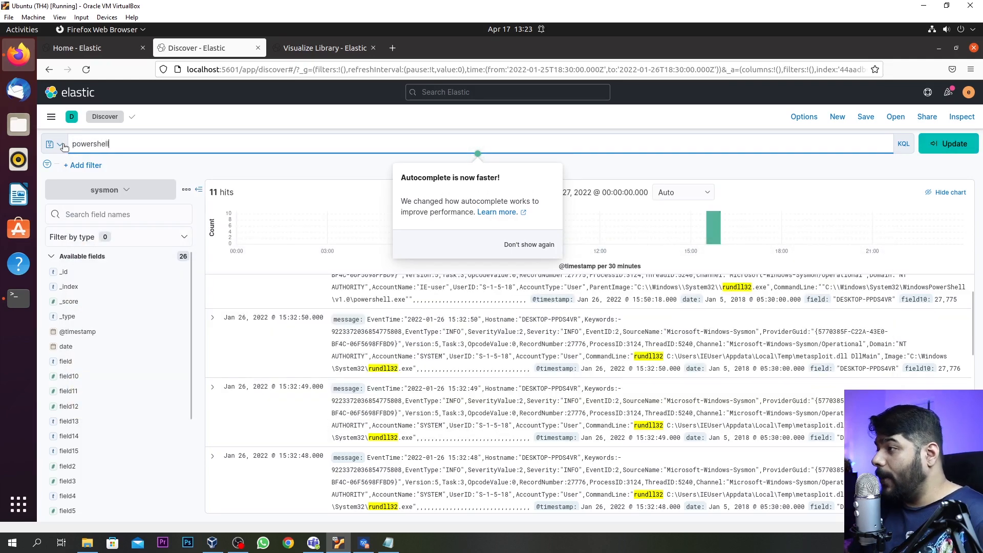
pyautogui.press('Return')
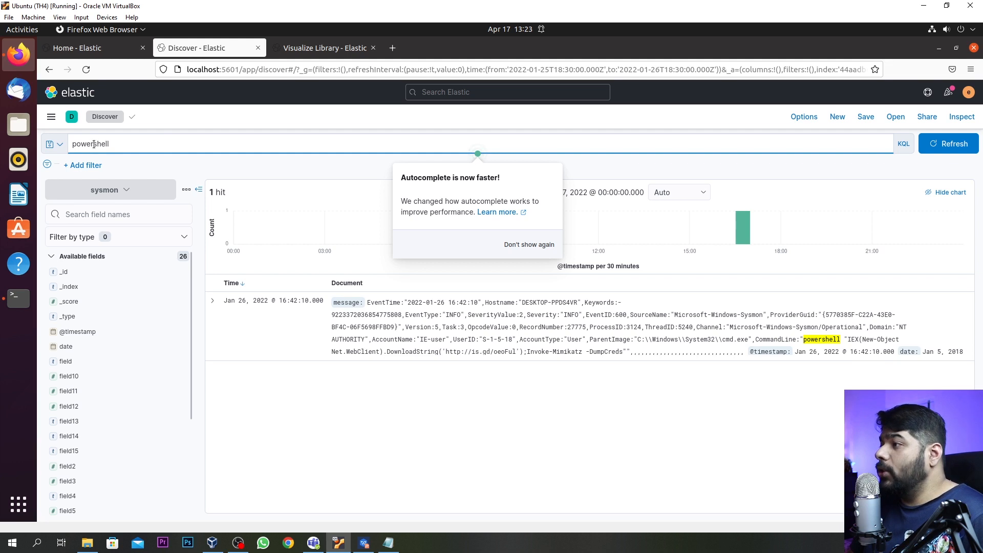
# - Examine the powershell event's parent image, its full command line and the time it was logged
pyautogui.click(705, 377)
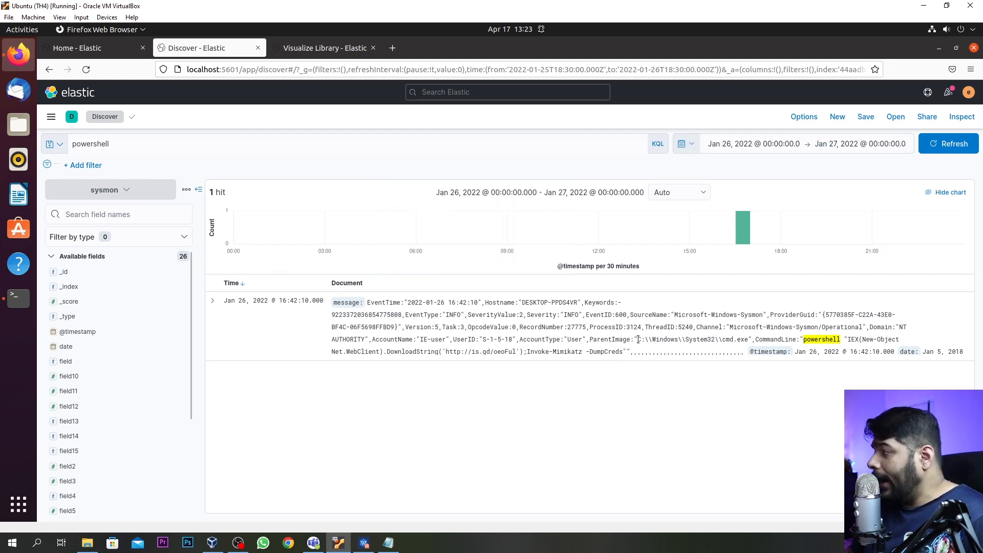
pyautogui.moveTo(638, 340); pyautogui.dragTo(748, 340)
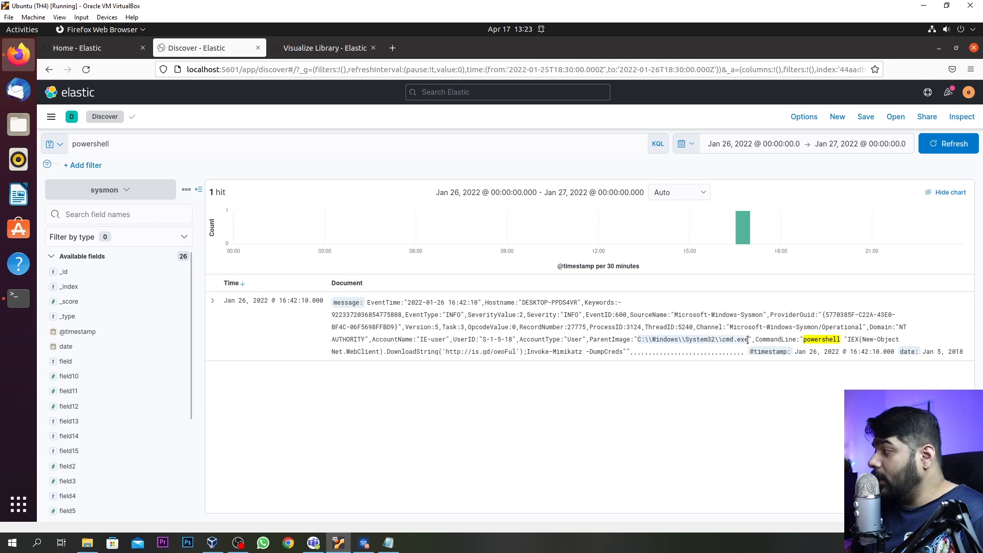
pyautogui.click(712, 375)
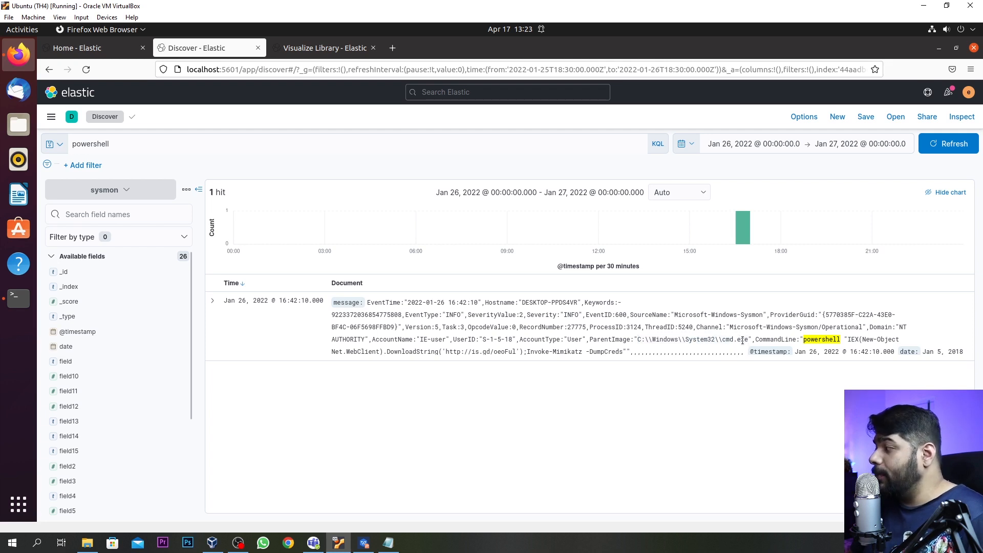
pyautogui.moveTo(748, 340); pyautogui.dragTo(637, 340)
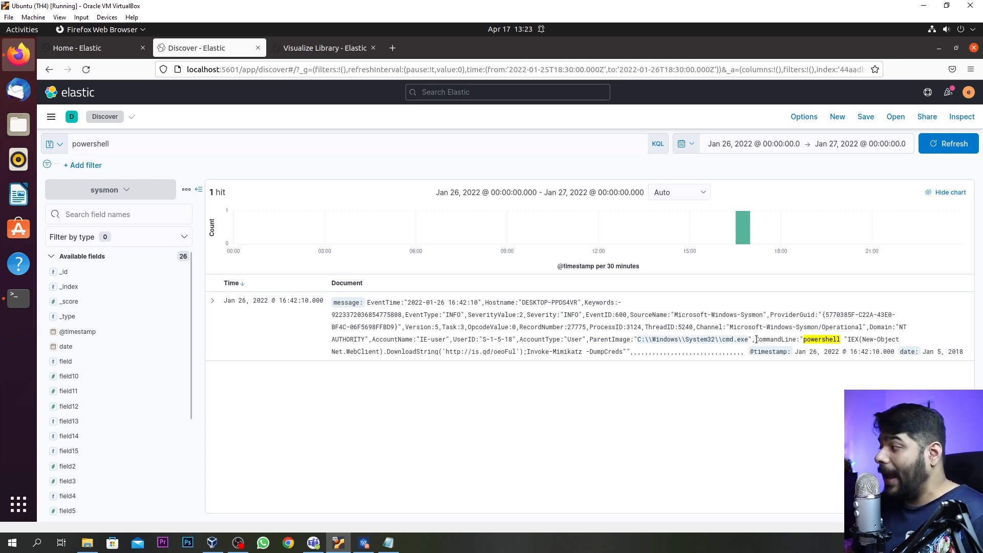
pyautogui.moveTo(756, 340); pyautogui.dragTo(903, 341)
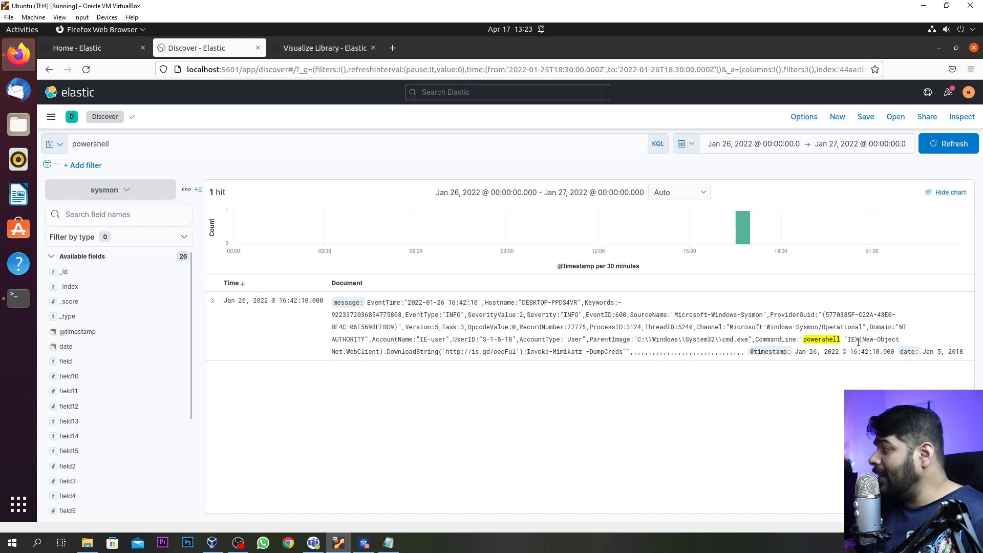
pyautogui.moveTo(864, 340); pyautogui.dragTo(609, 353)
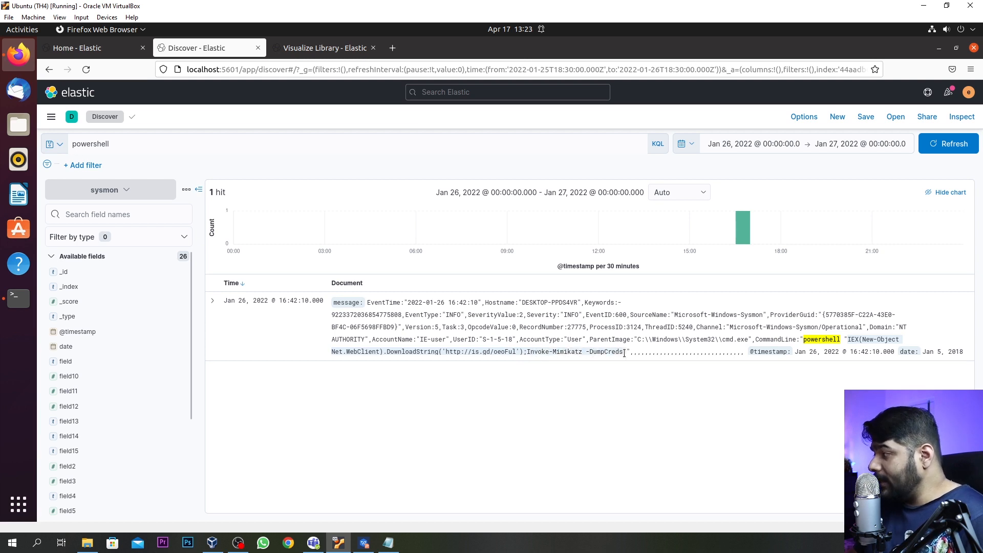
pyautogui.click(610, 362)
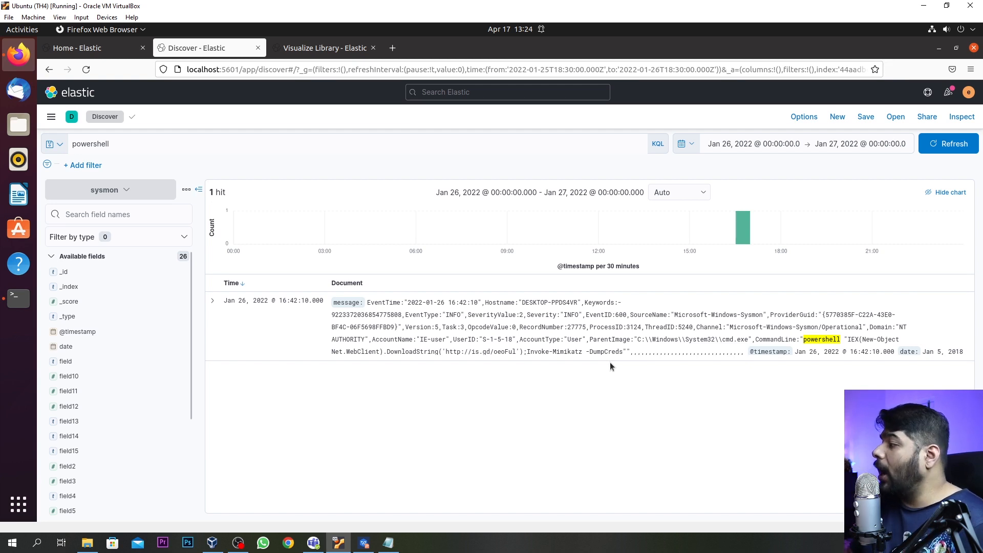
pyautogui.moveTo(526, 352); pyautogui.dragTo(625, 355)
pyautogui.click(611, 374)
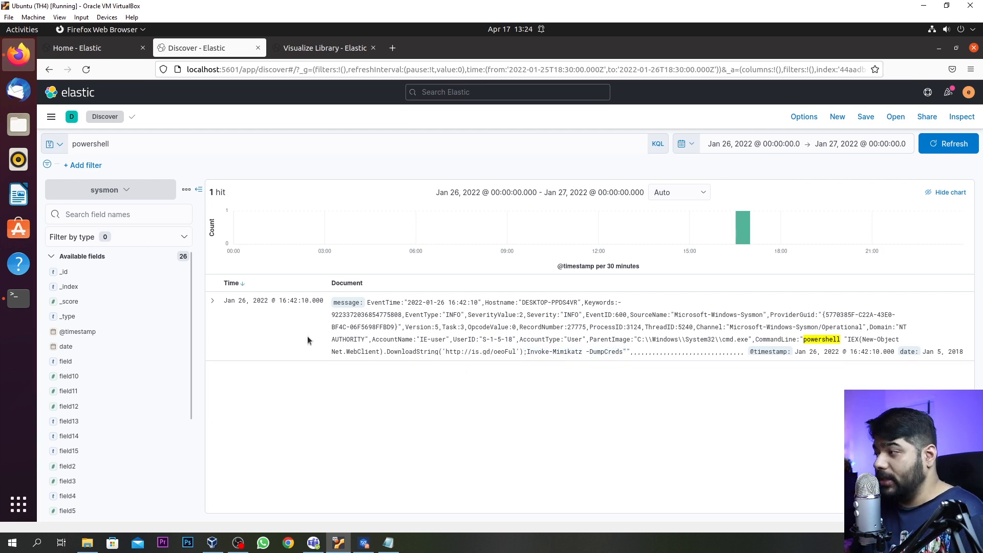
pyautogui.moveTo(279, 301); pyautogui.dragTo(305, 301)
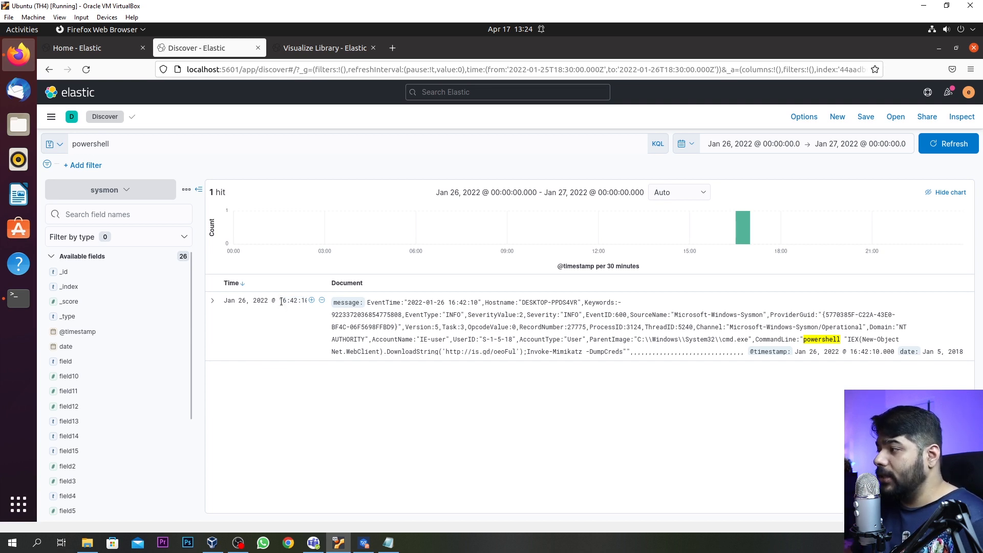
# - Search the sysmon events for rundll32 again and check when the 15:32:50 event was logged
pyautogui.click(122, 149)
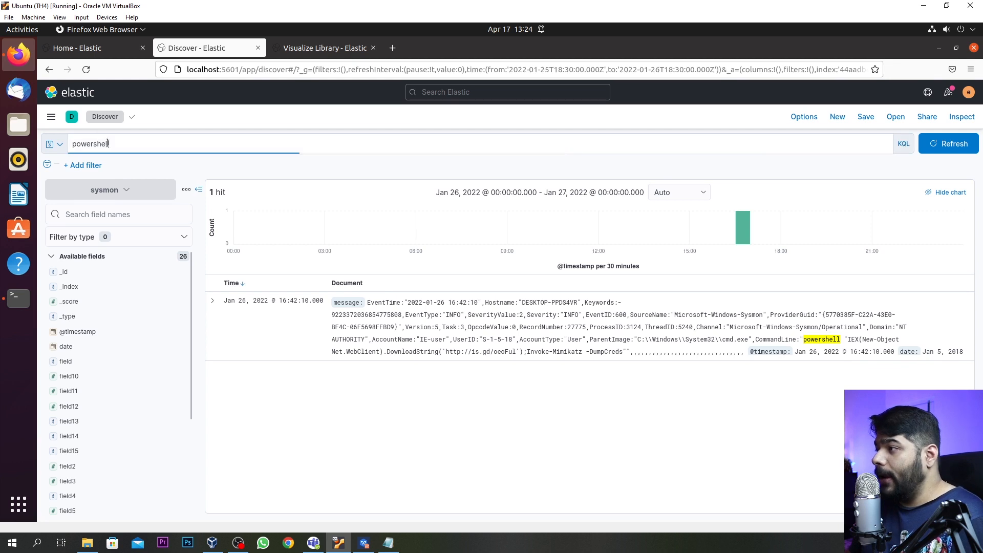
pyautogui.moveTo(114, 146); pyautogui.dragTo(66, 146)
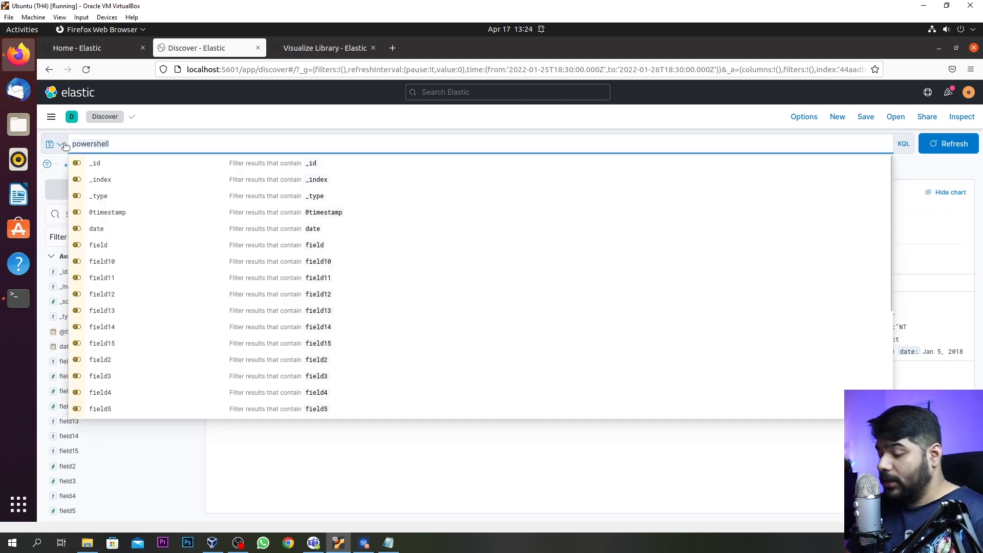
pyautogui.write('re')
pyautogui.press('BackSpace')
pyautogui.press('BackSpace')
pyautogui.write('r')
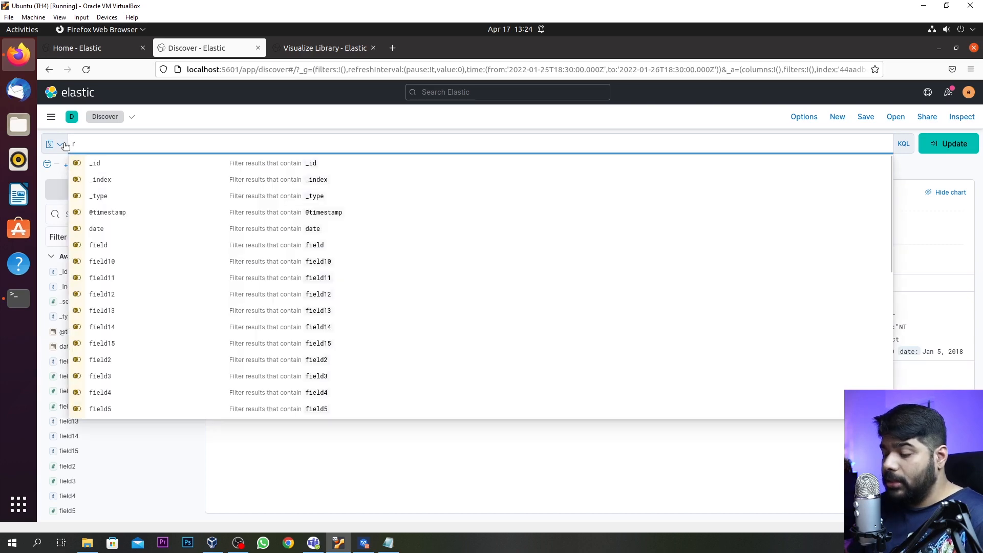
pyautogui.write('undll32')
pyautogui.click(87, 159)
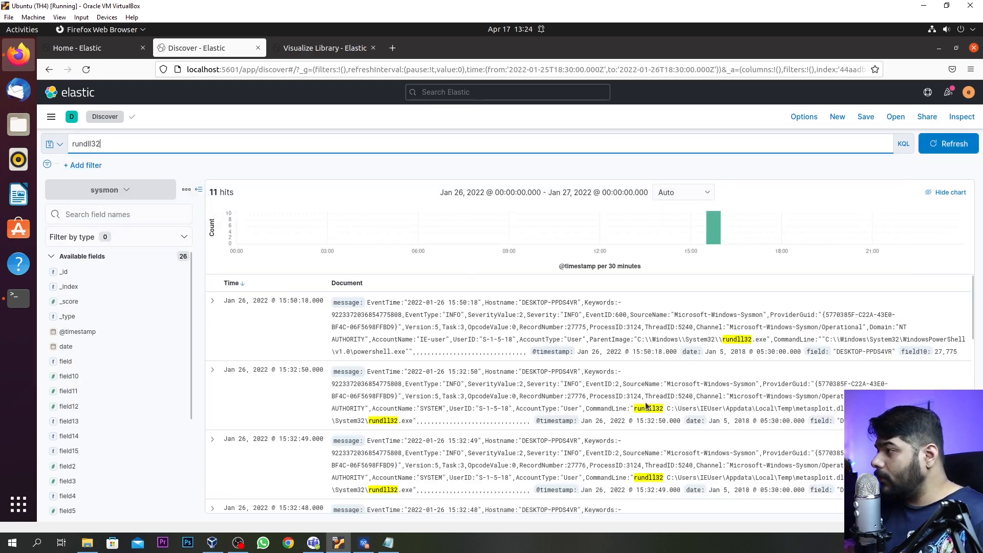
pyautogui.scroll(-2, 746, 384)
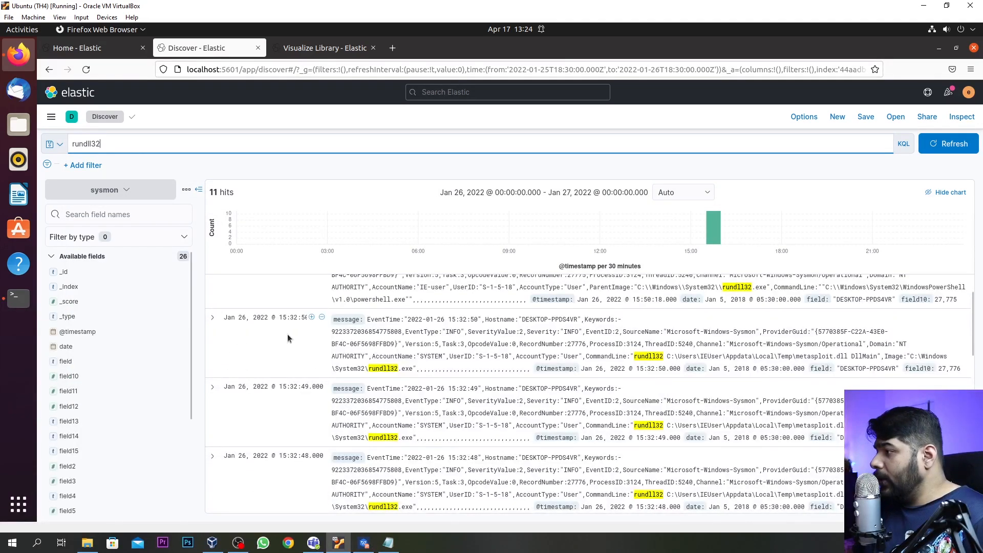
pyautogui.click(300, 319)
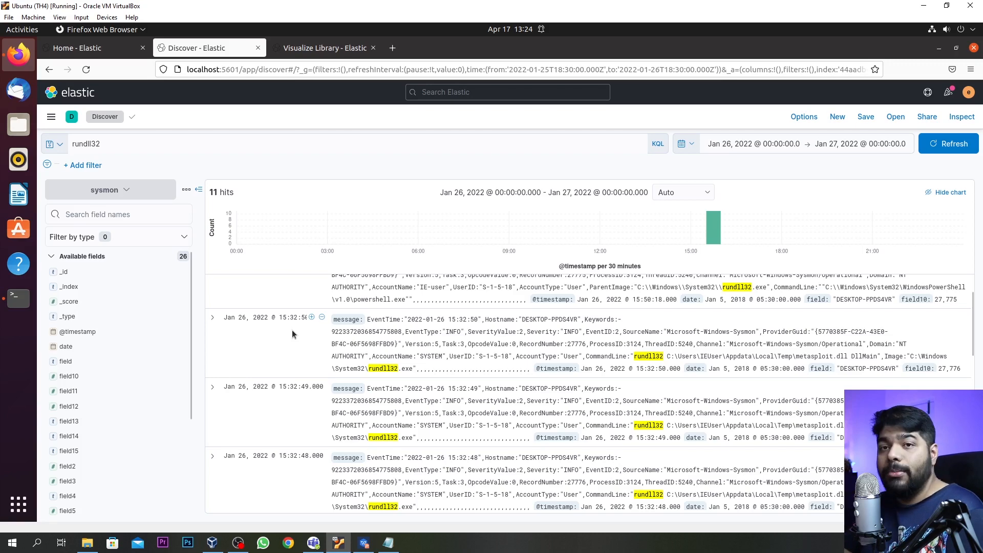
# - Replace the query with powershell.exe and search the sysmon events
pyautogui.click(124, 146)
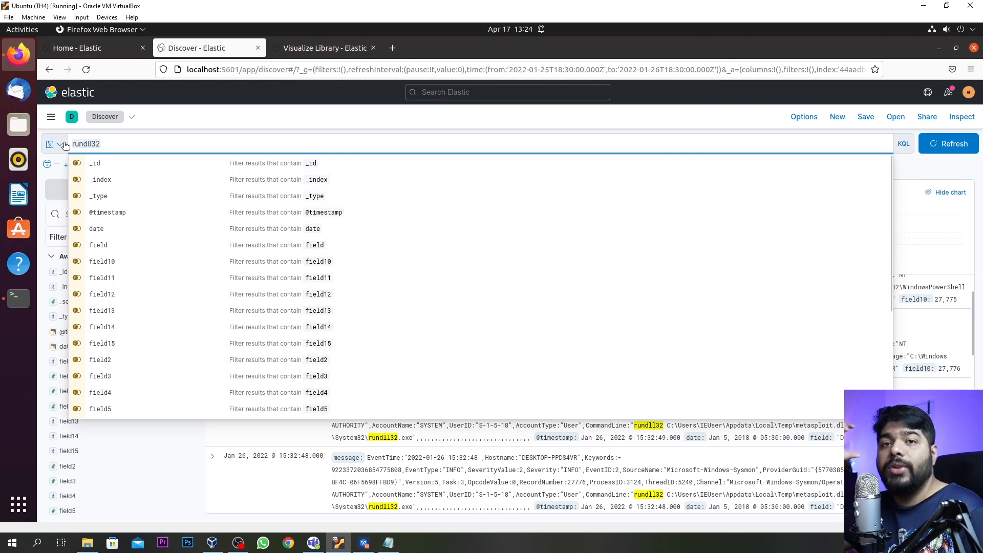
pyautogui.hotkey('ctrl', 'a')
pyautogui.write('powe')
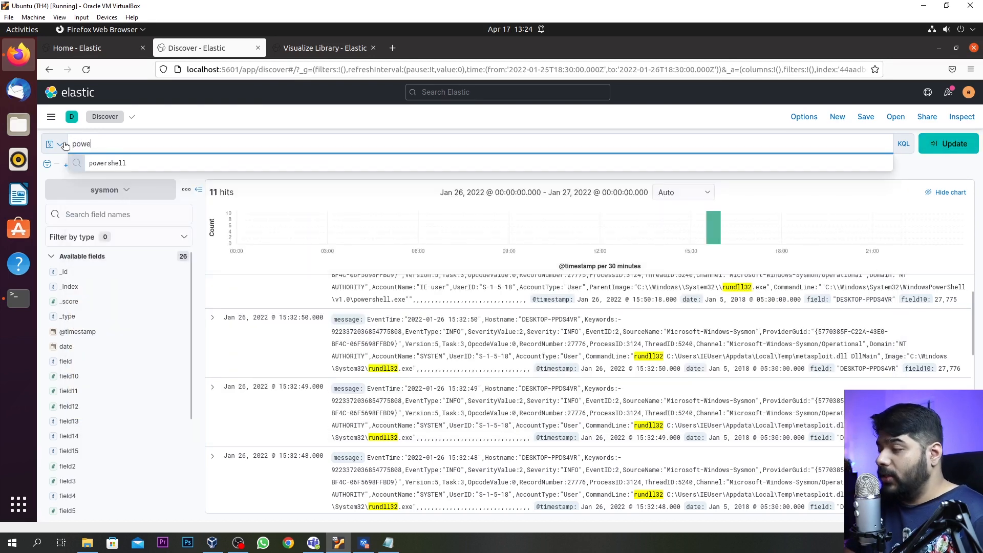
pyautogui.click(110, 163)
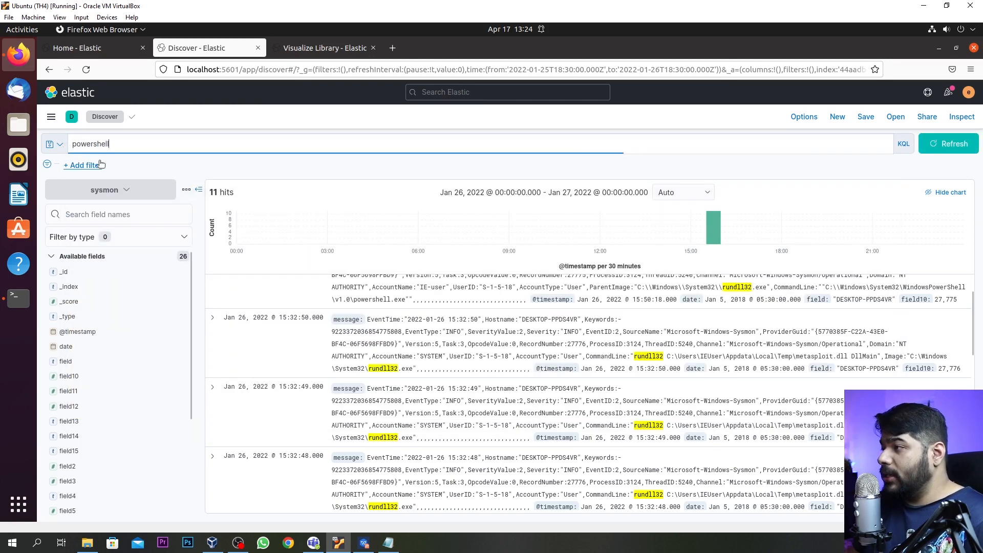
pyautogui.write('.exe')
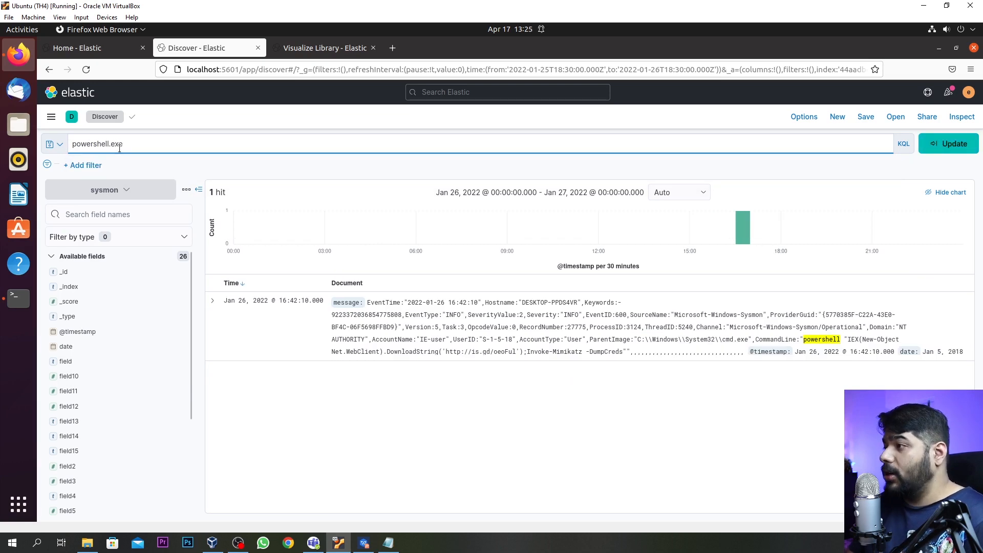
pyautogui.press('Return')
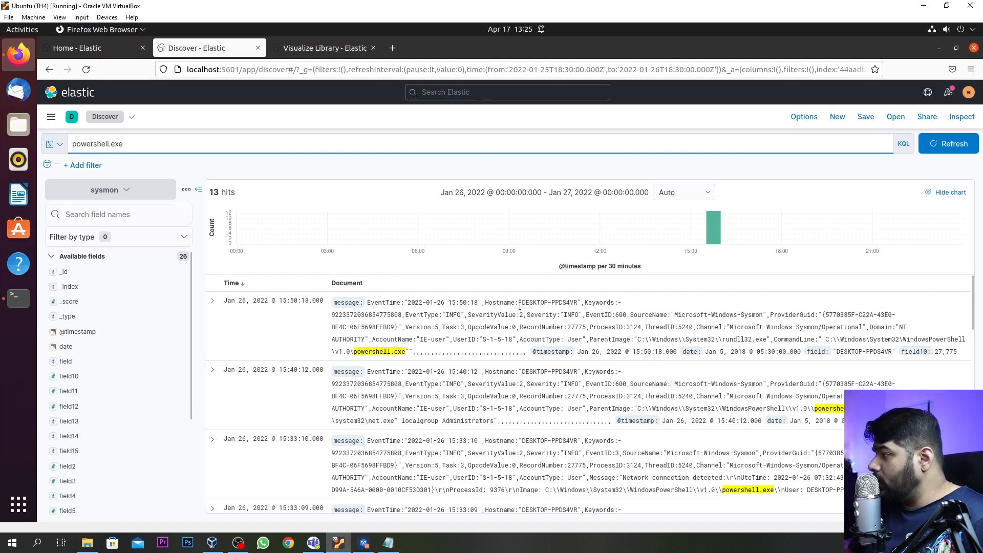
# - Examine the hostname and command line of the 15:50:18 event and the command line and parent image of the 15:40:12 event
pyautogui.moveTo(520, 303); pyautogui.dragTo(578, 302)
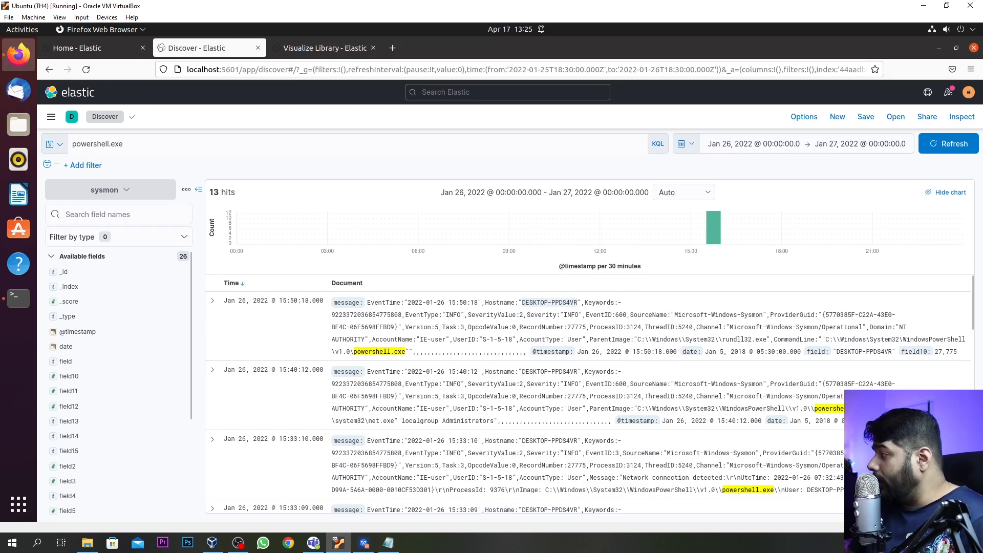
pyautogui.moveTo(825, 339); pyautogui.dragTo(950, 349)
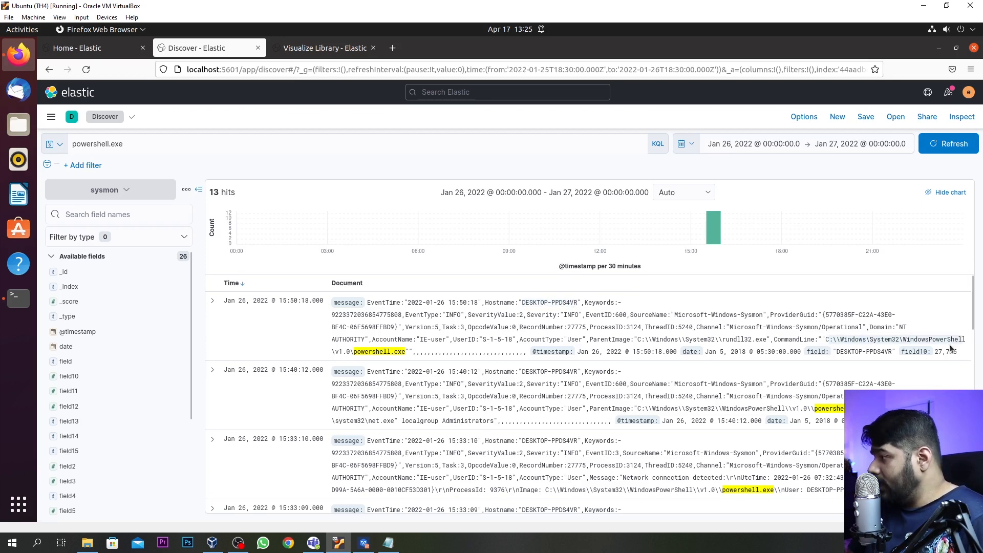
pyautogui.click(356, 352)
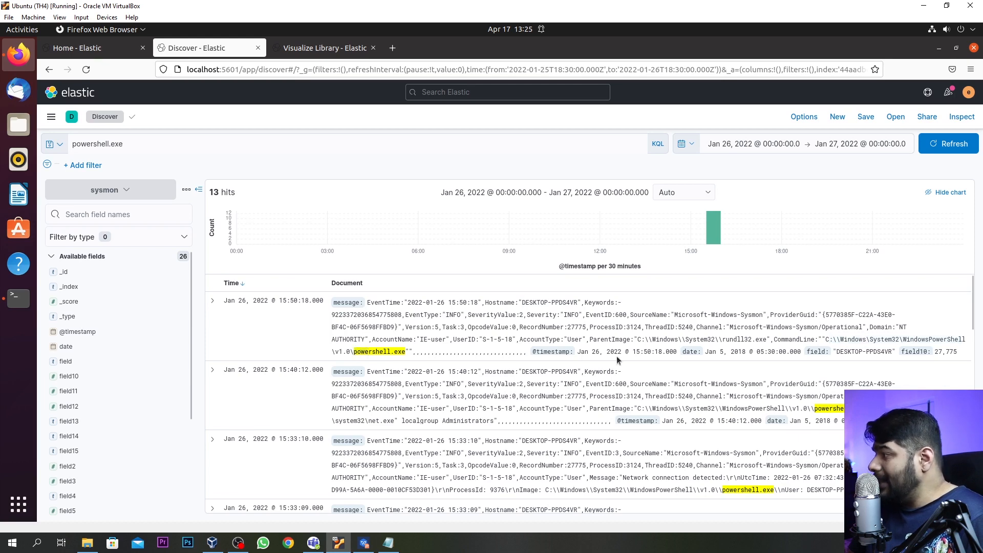
pyautogui.scroll(-2, 625, 362)
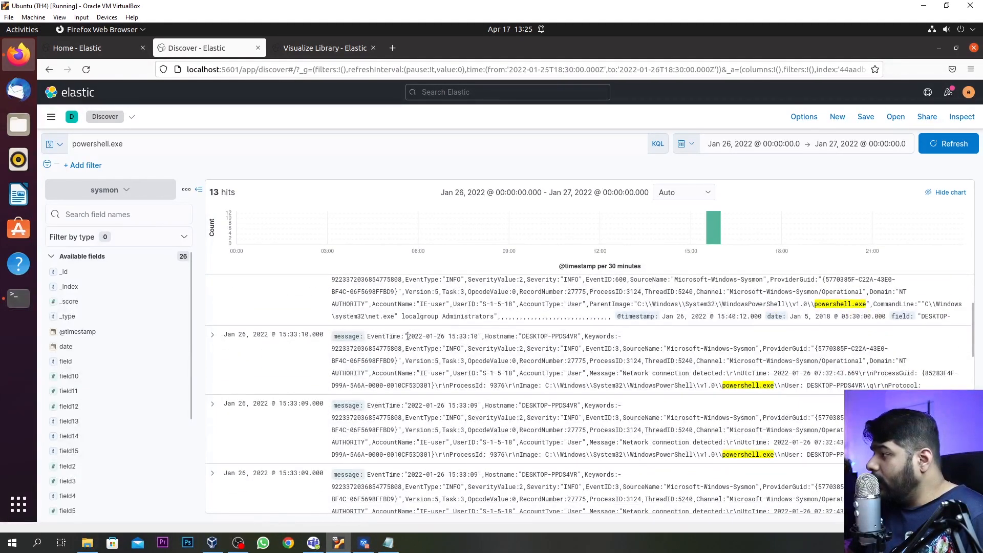
pyautogui.scroll(1, 406, 336)
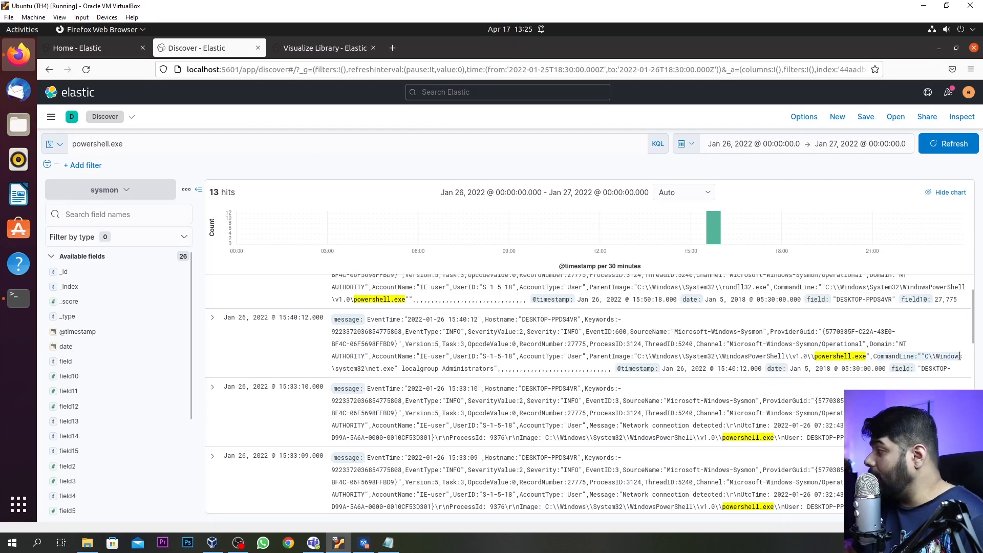
pyautogui.moveTo(333, 370); pyautogui.dragTo(395, 367)
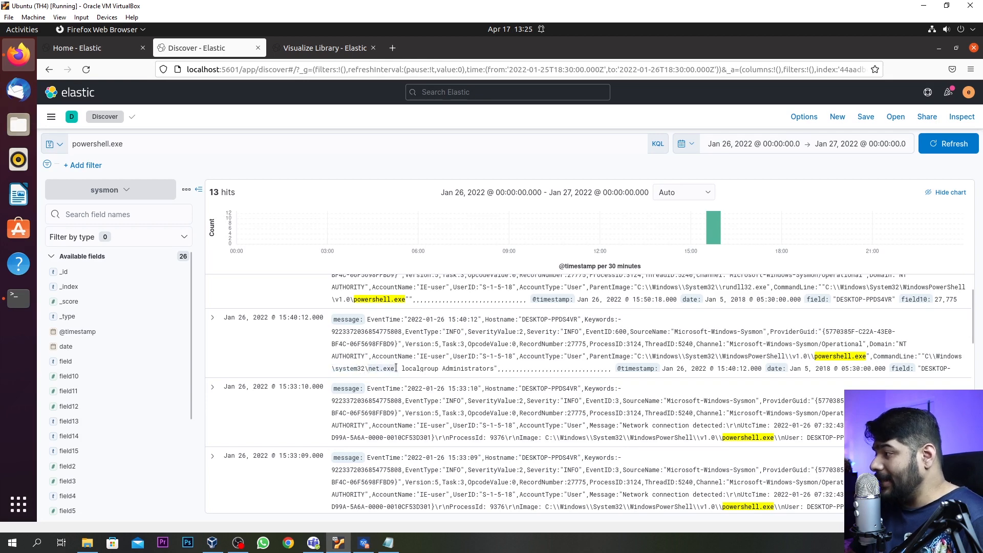
pyautogui.moveTo(764, 357); pyautogui.dragTo(790, 357)
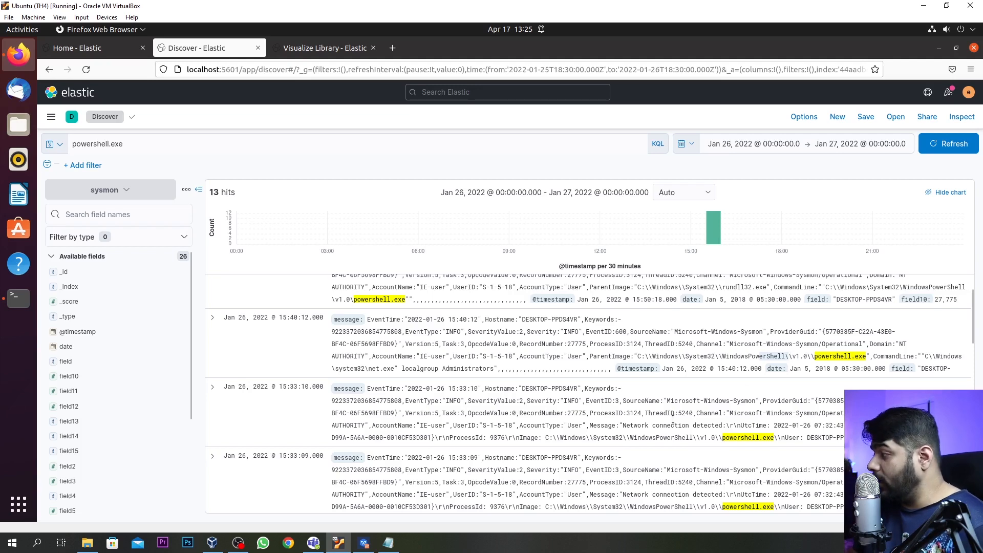
# - Expand the 15:33:10 network connection event and show the full text of its message field
pyautogui.click(212, 387)
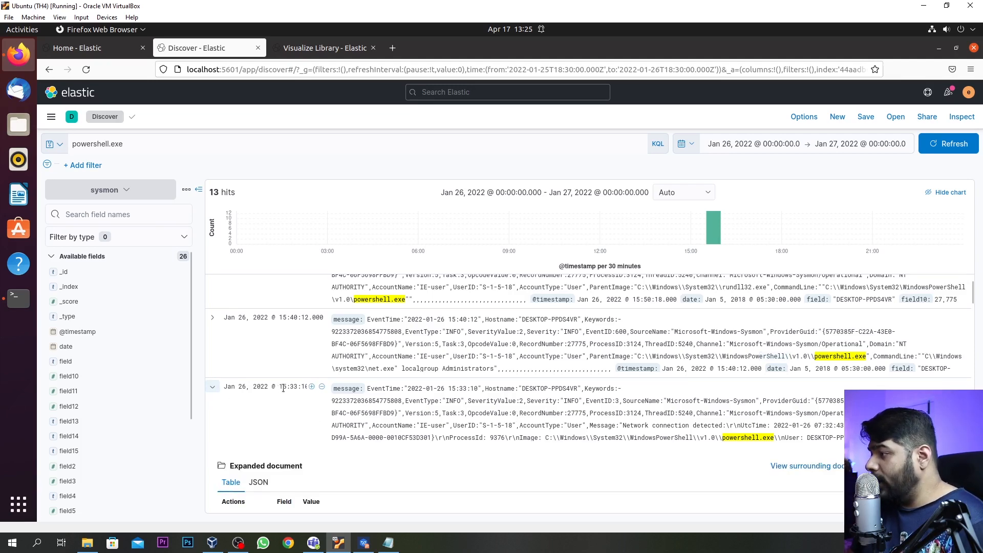
pyautogui.moveTo(280, 386); pyautogui.dragTo(299, 390)
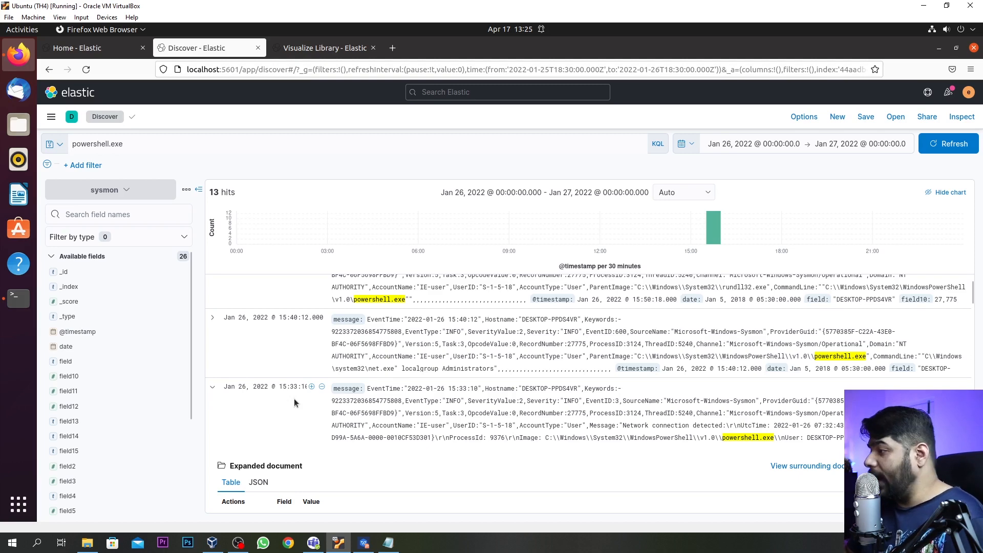
pyautogui.scroll(-2, 298, 398)
pyautogui.scroll(-15, 383, 407)
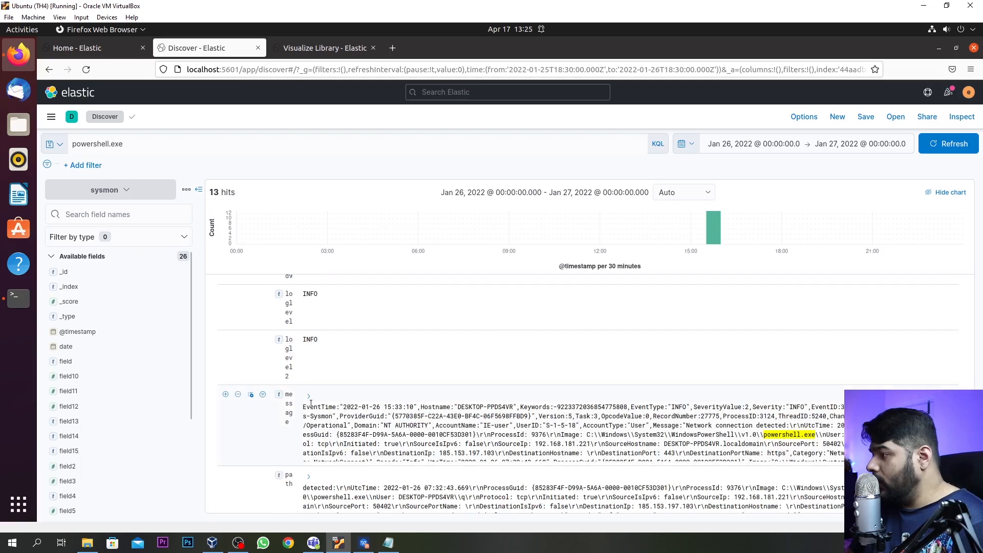
pyautogui.scroll(-2, 312, 404)
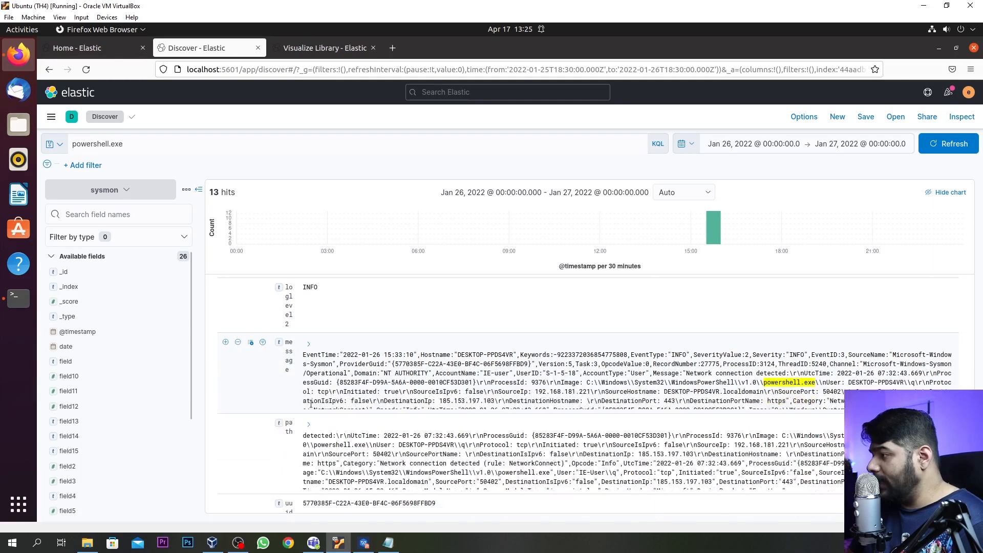
pyautogui.click(308, 344)
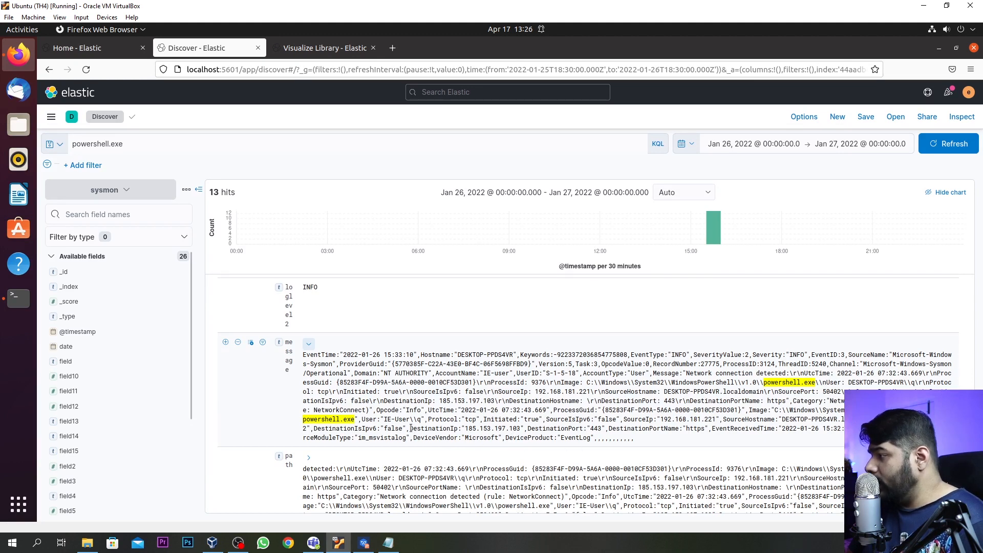
# - Copy the destination IP address 185.153.197.103 from the message of the 15:33:10 event
pyautogui.moveTo(409, 429); pyautogui.dragTo(523, 428)
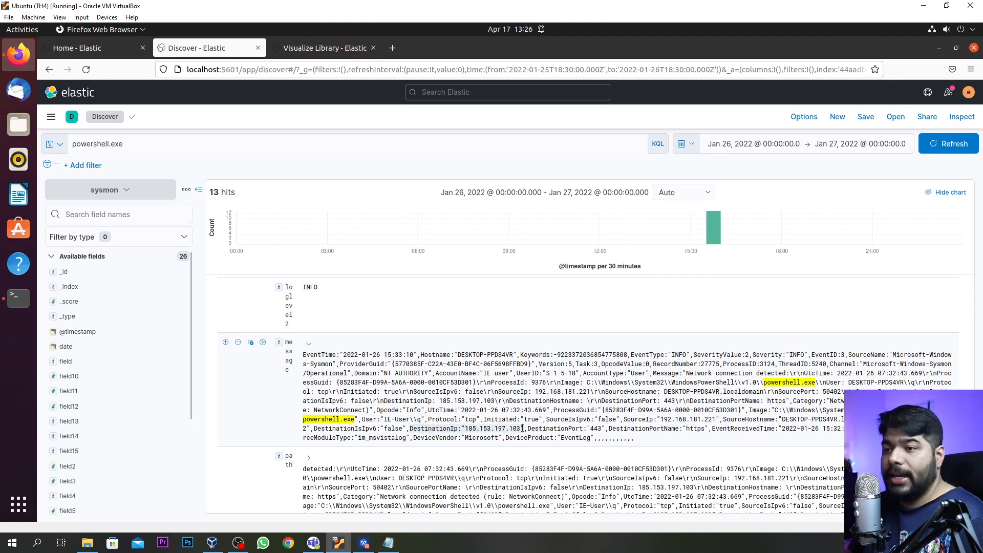
pyautogui.click(523, 428)
pyautogui.moveTo(466, 428); pyautogui.dragTo(520, 428)
pyautogui.rightClick(509, 429)
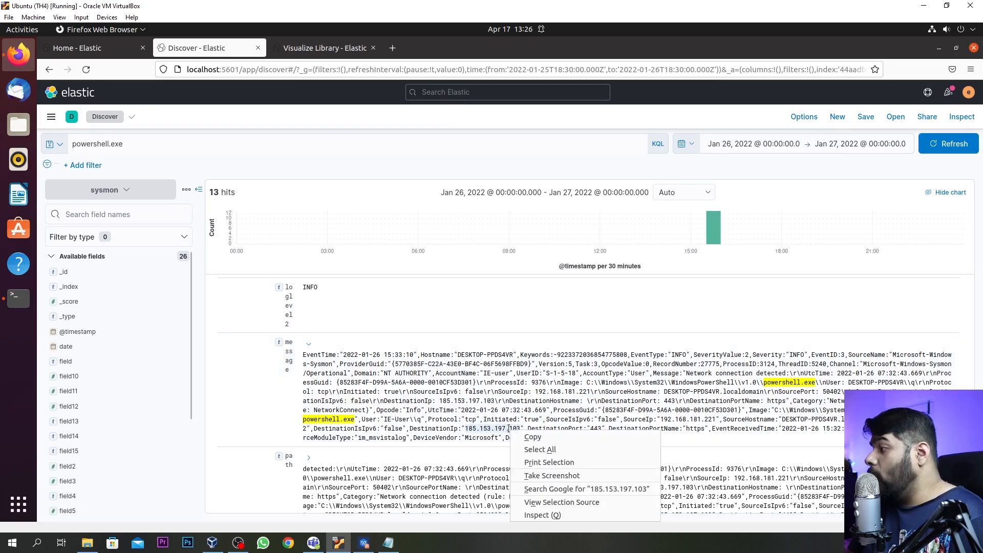
pyautogui.click(532, 435)
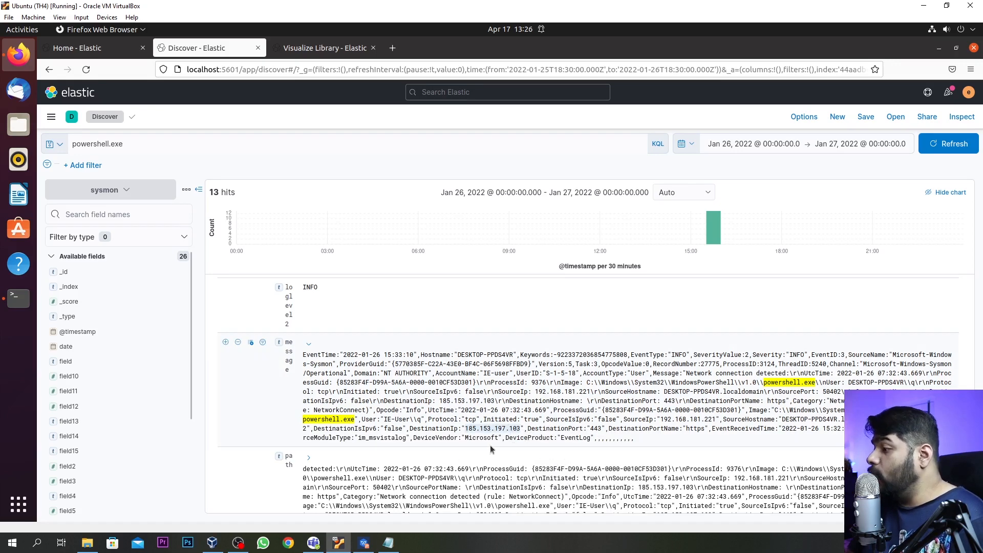
# - Switch to Chrome, open VirusTotal in a new tab and look up the IP address 185.153.197.103
pyautogui.click(288, 542)
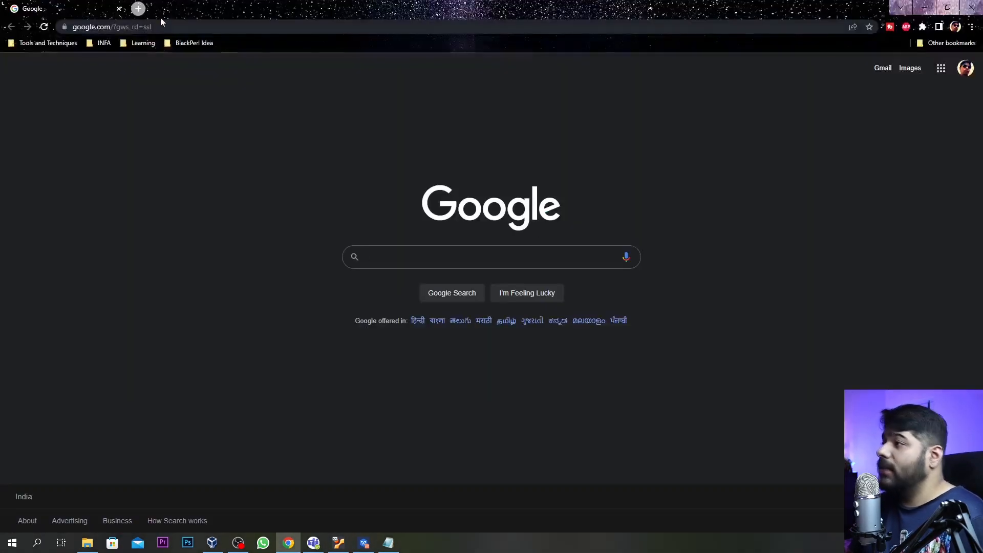
pyautogui.click(138, 9)
pyautogui.write('vir')
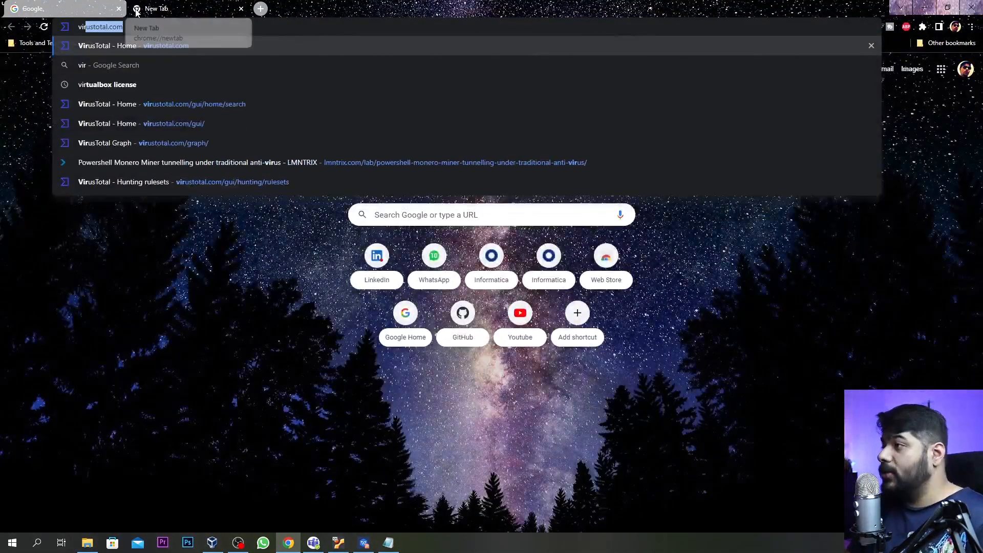
pyautogui.press('Return')
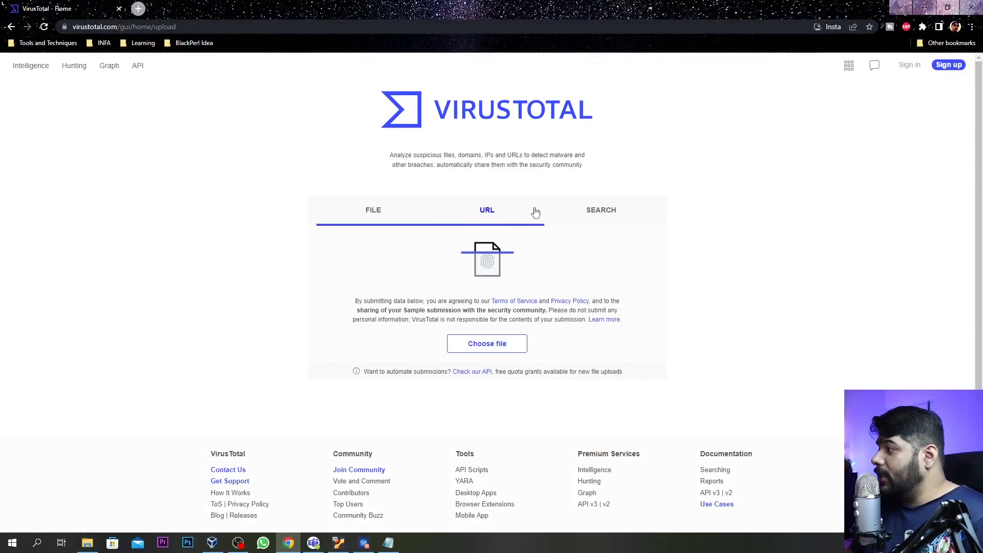
pyautogui.click(601, 210)
pyautogui.hotkey('ctrl', 'v')
pyautogui.press('Return')
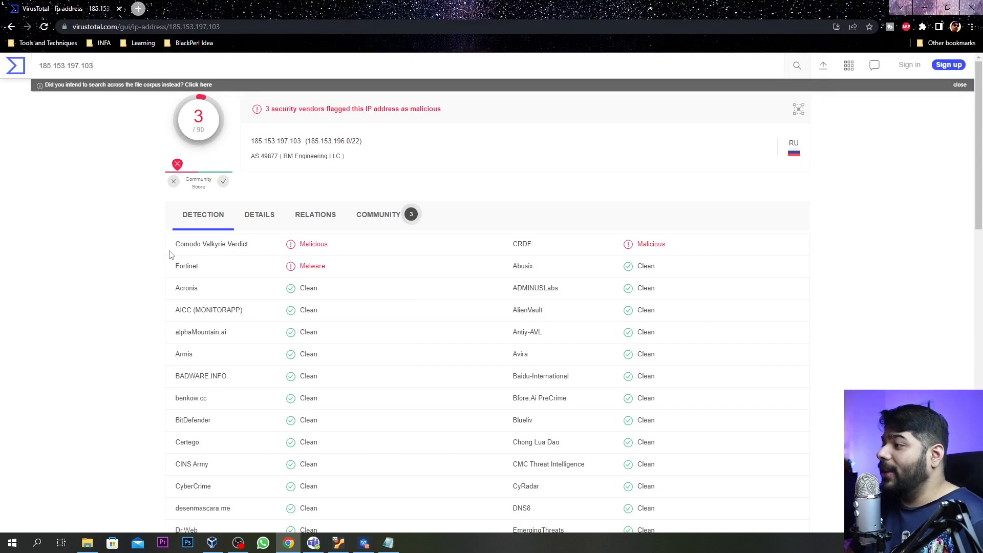
# - Examine the vendor verdicts and country reported for the IP address, and return to the Elastic window
pyautogui.moveTo(174, 244); pyautogui.dragTo(353, 259)
pyautogui.click(79, 295)
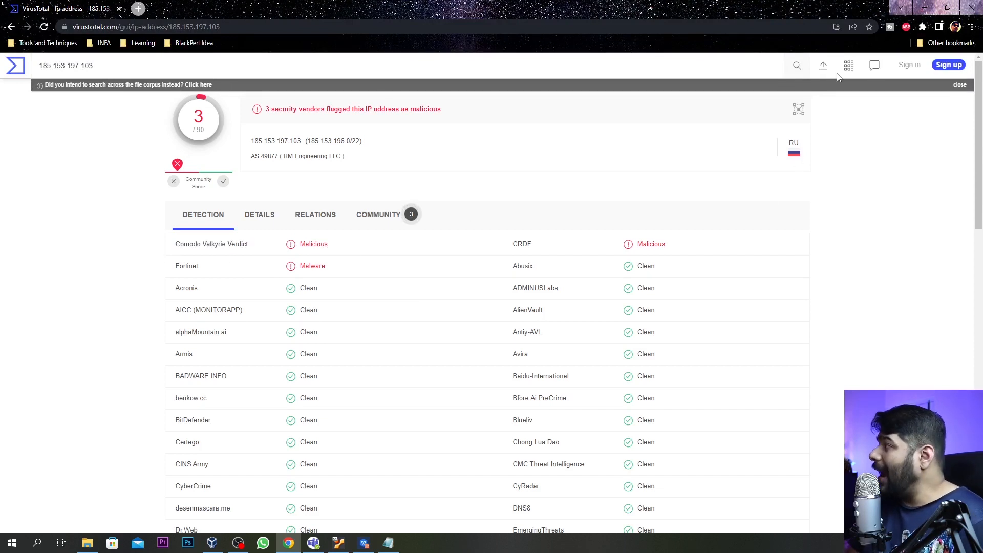
pyautogui.moveTo(771, 133); pyautogui.dragTo(848, 171)
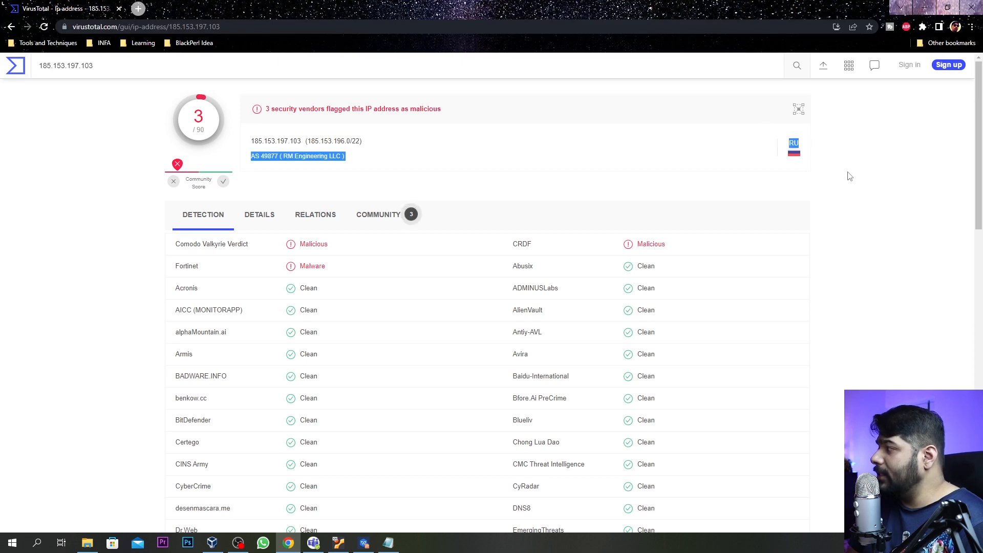
pyautogui.click(860, 169)
pyautogui.click(925, 7)
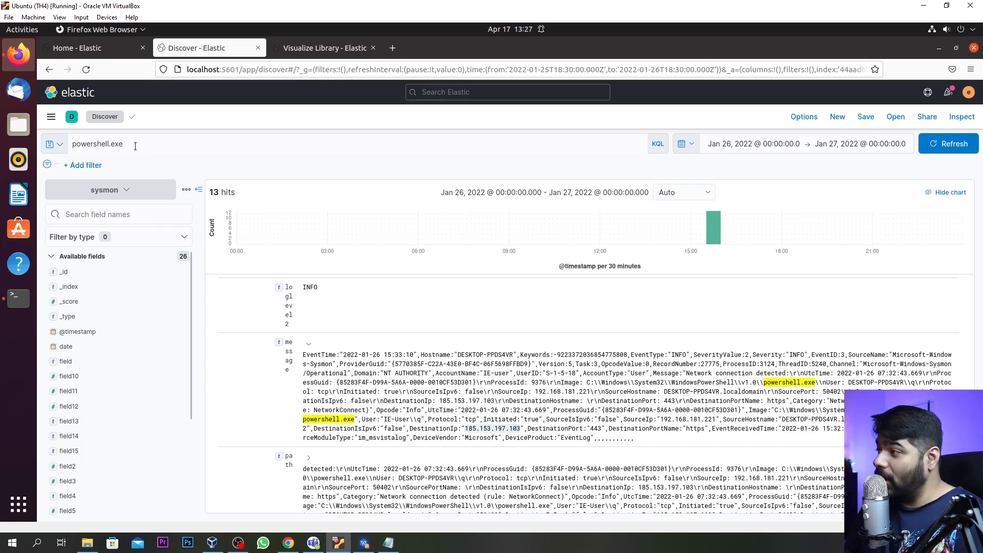
# - Check the list of available index patterns, keep sysmon, and switch to the already open Visualize Library
pyautogui.click(123, 190)
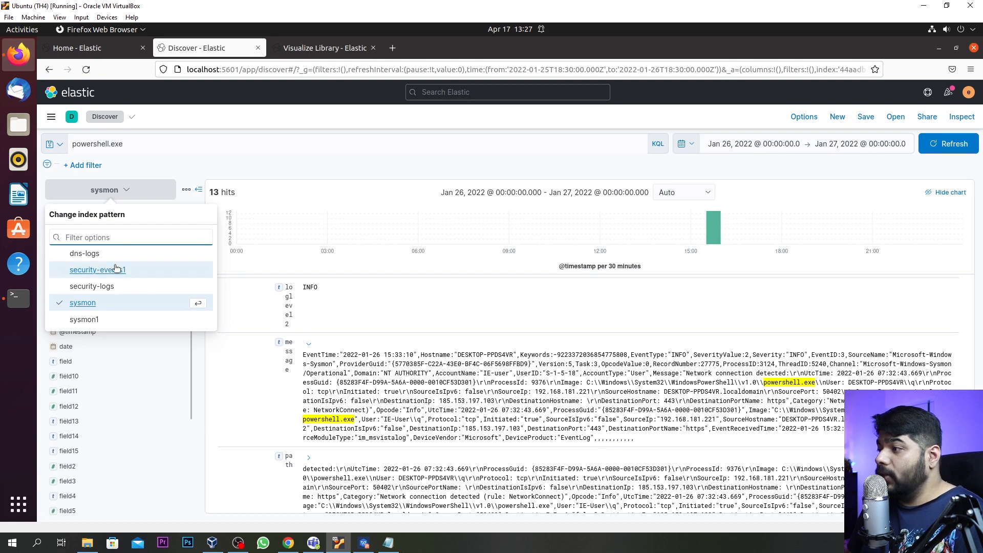
pyautogui.click(282, 132)
pyautogui.click(317, 51)
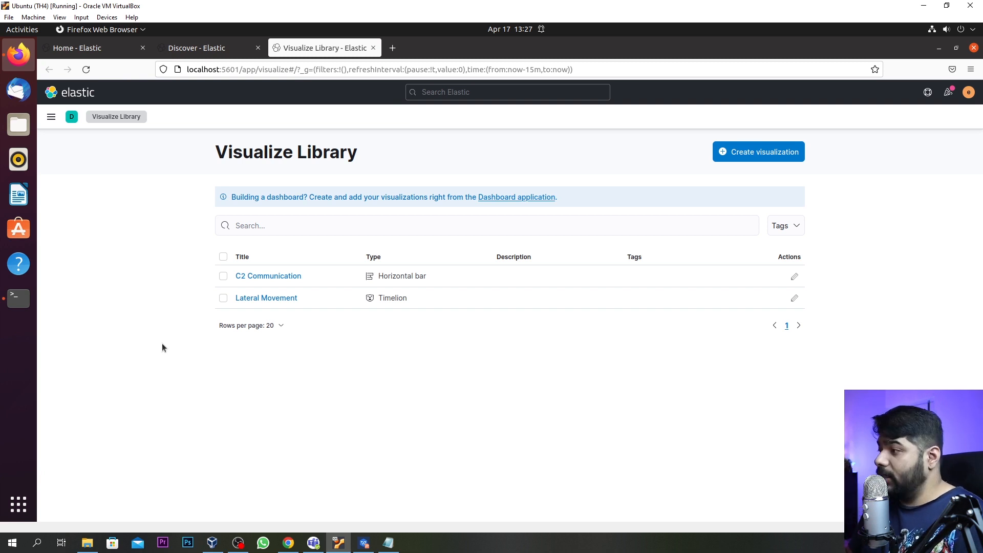
# - Open the Lateral Movement visualization and move the absolute start date of its time range back to February 2022
pyautogui.click(269, 299)
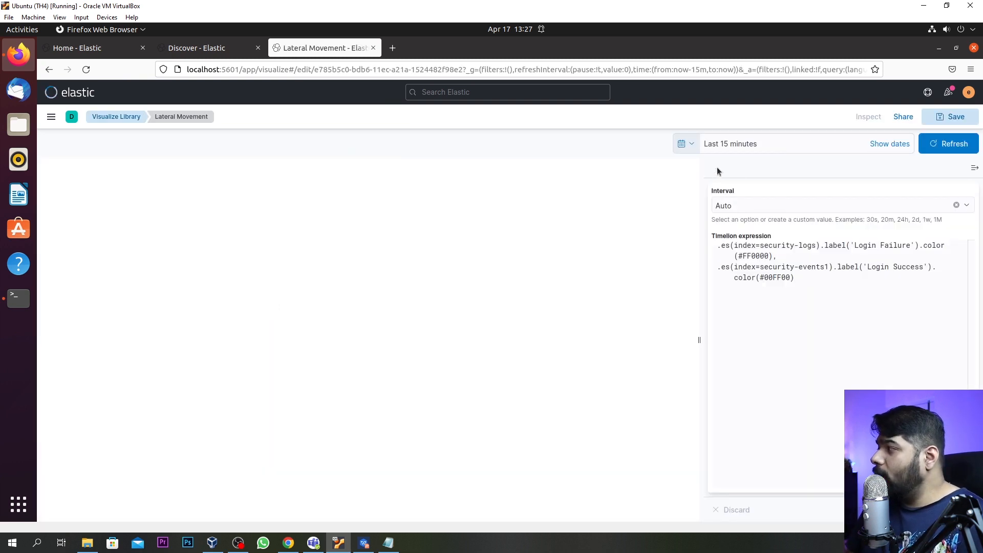
pyautogui.click(730, 149)
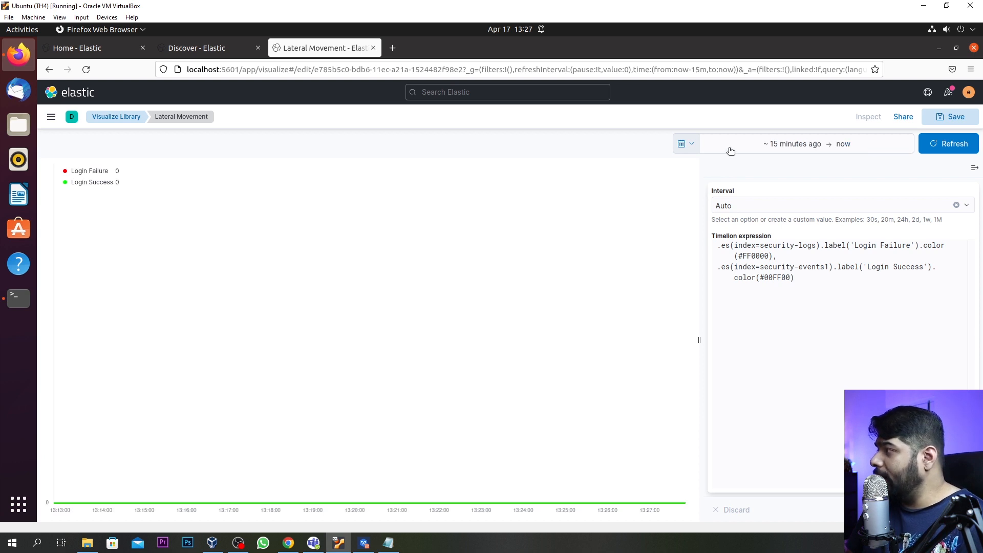
pyautogui.click(772, 145)
pyautogui.click(739, 169)
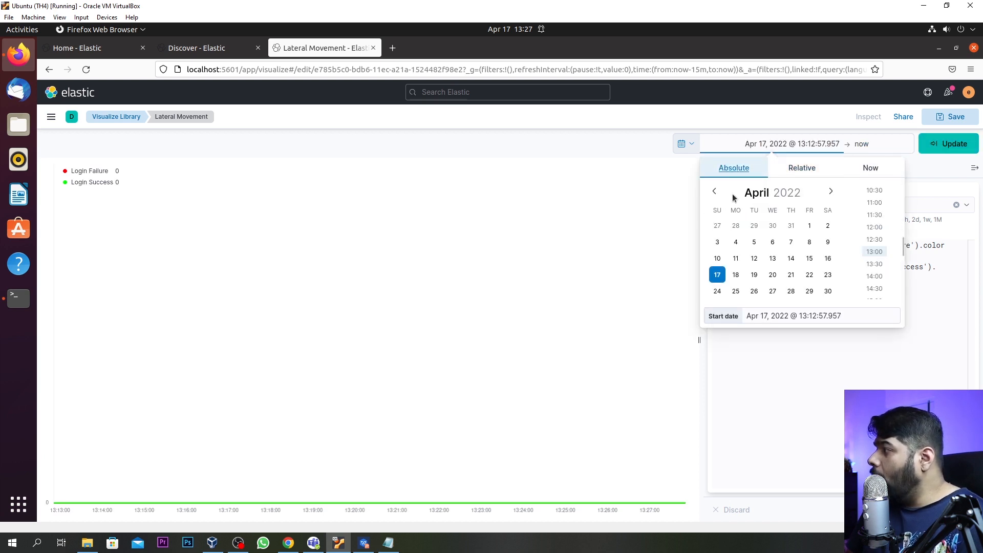
pyautogui.click(715, 192)
pyautogui.click(716, 192)
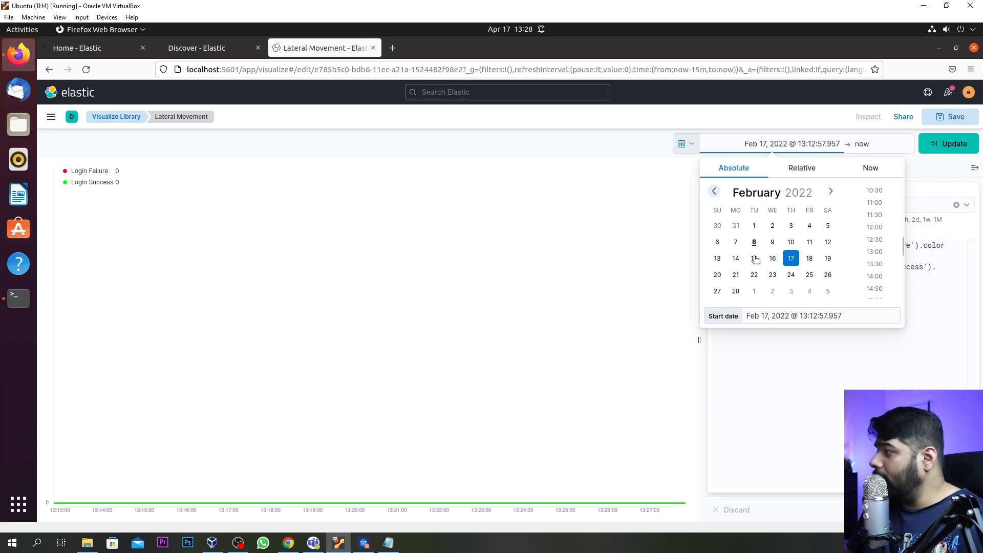
# - Check the date range used for the sysmon search in Discover and return to the Lateral Movement visualization
pyautogui.click(227, 54)
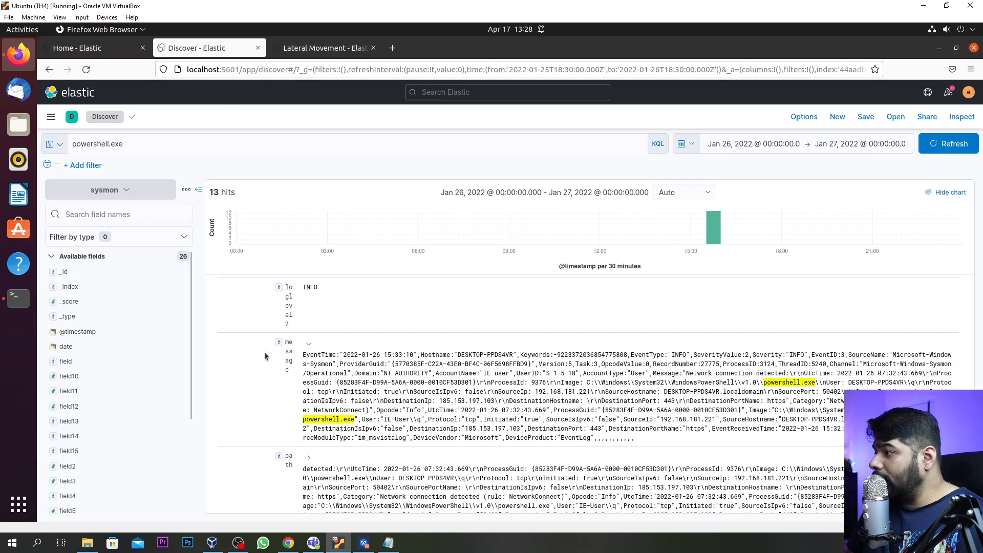
pyautogui.scroll(10, 261, 323)
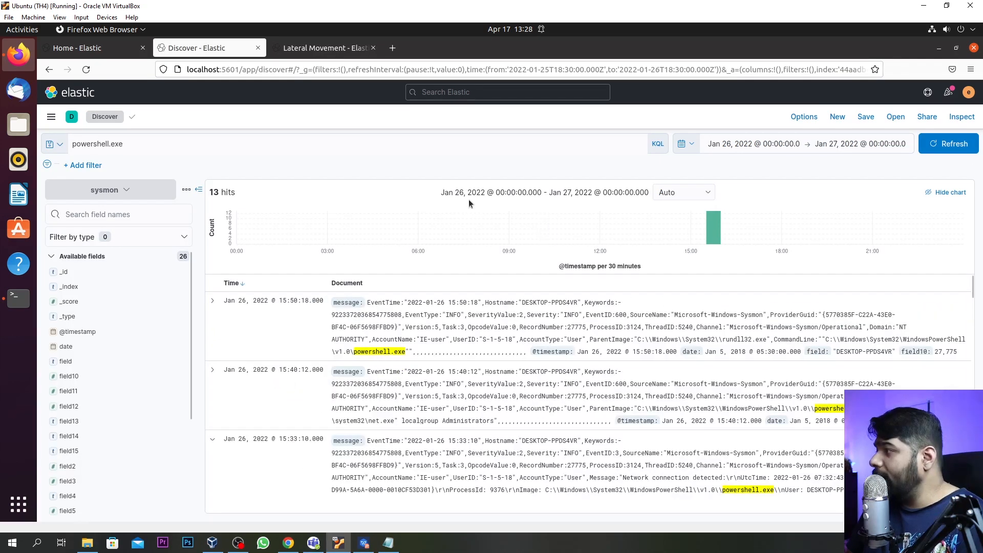
pyautogui.moveTo(438, 193); pyautogui.dragTo(592, 193)
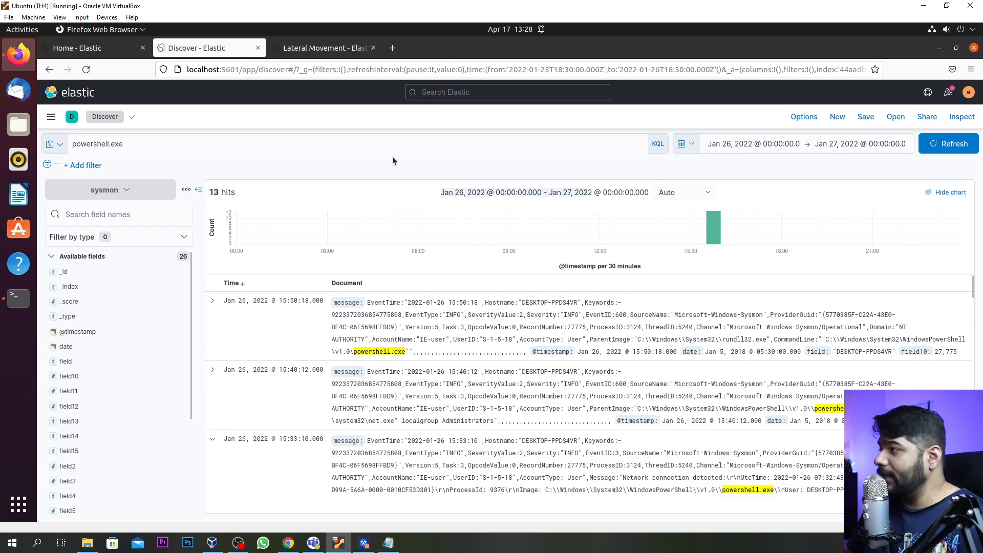
pyautogui.click(309, 54)
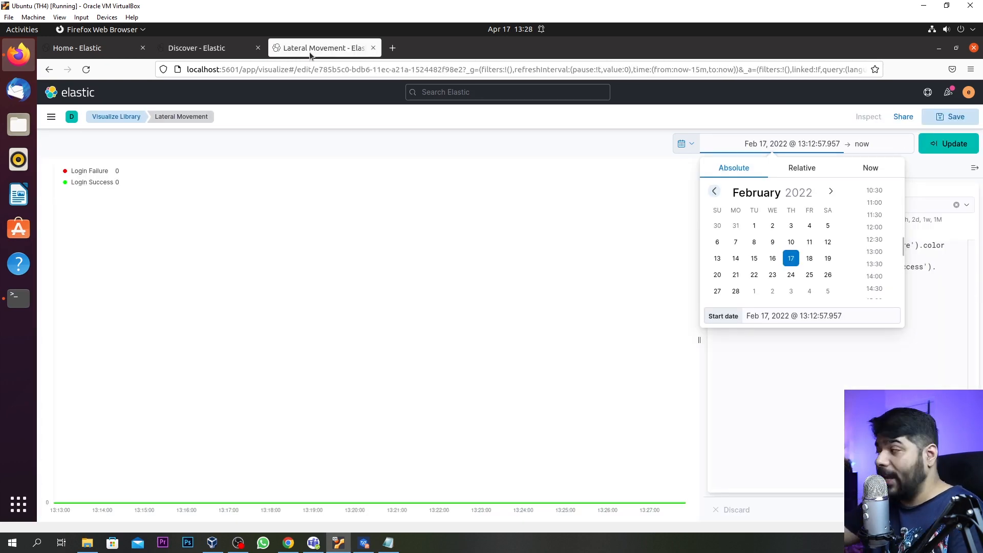
# - Set the visualization's absolute time range from January 26, 2022 to January 28, 2022 and apply it
pyautogui.click(714, 192)
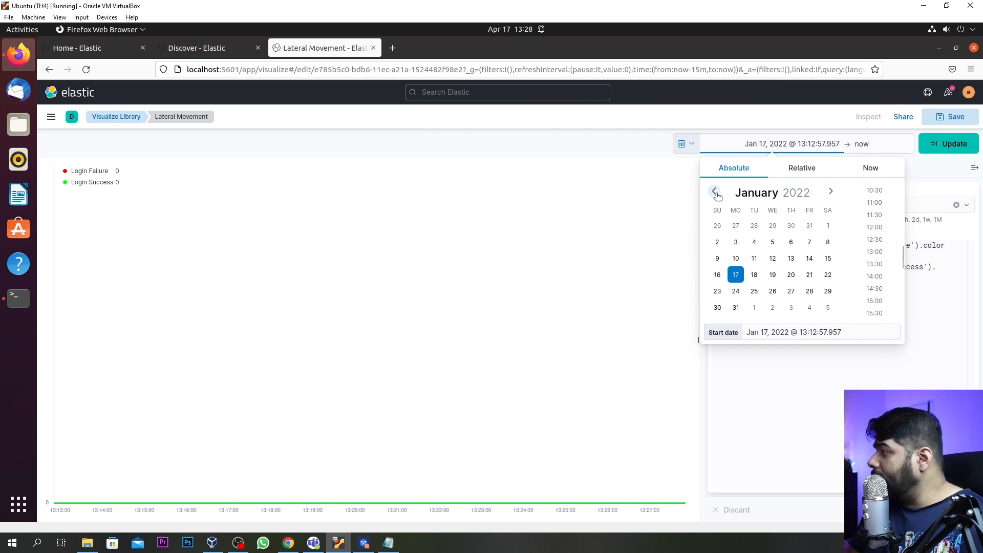
pyautogui.click(773, 292)
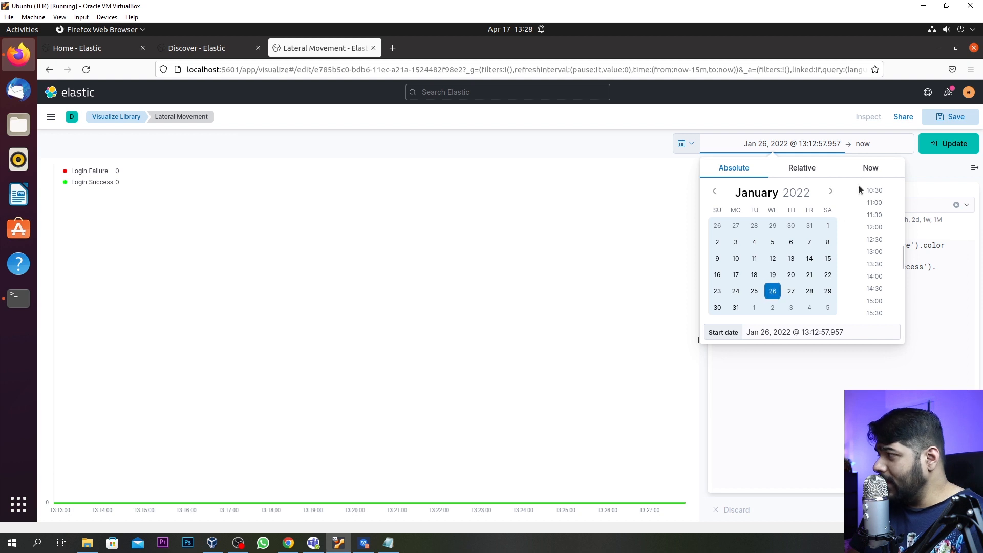
pyautogui.click(868, 148)
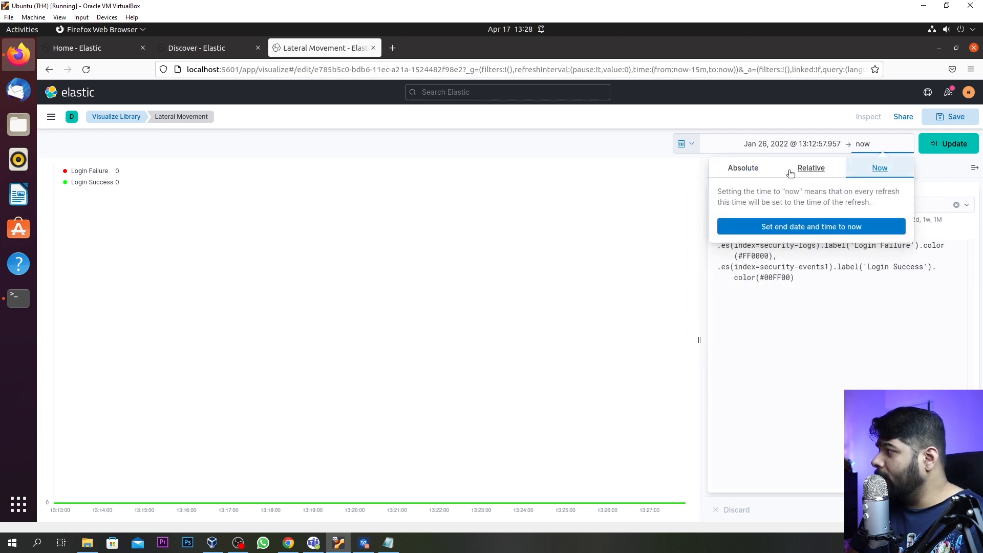
pyautogui.click(735, 171)
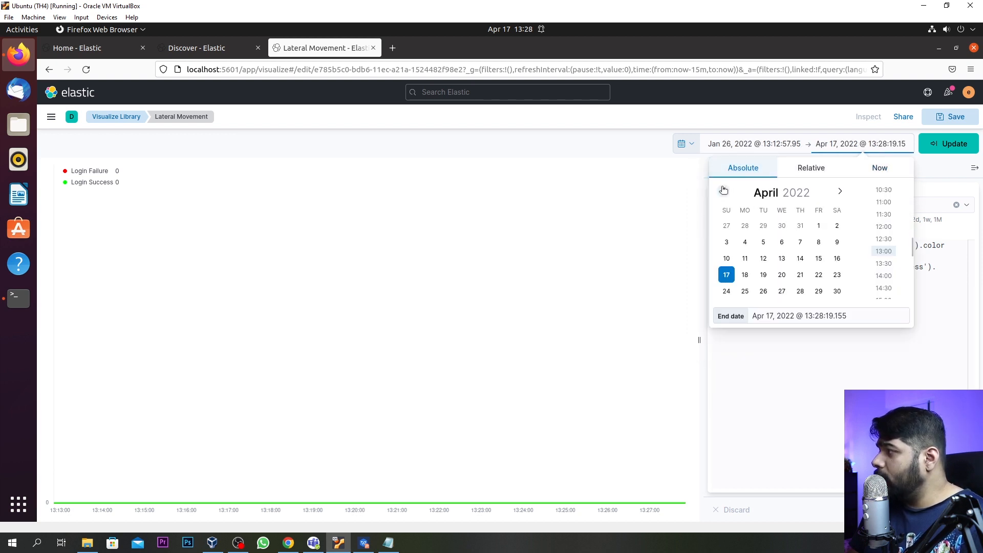
pyautogui.click(723, 191)
pyautogui.click(724, 191)
pyautogui.click(724, 191)
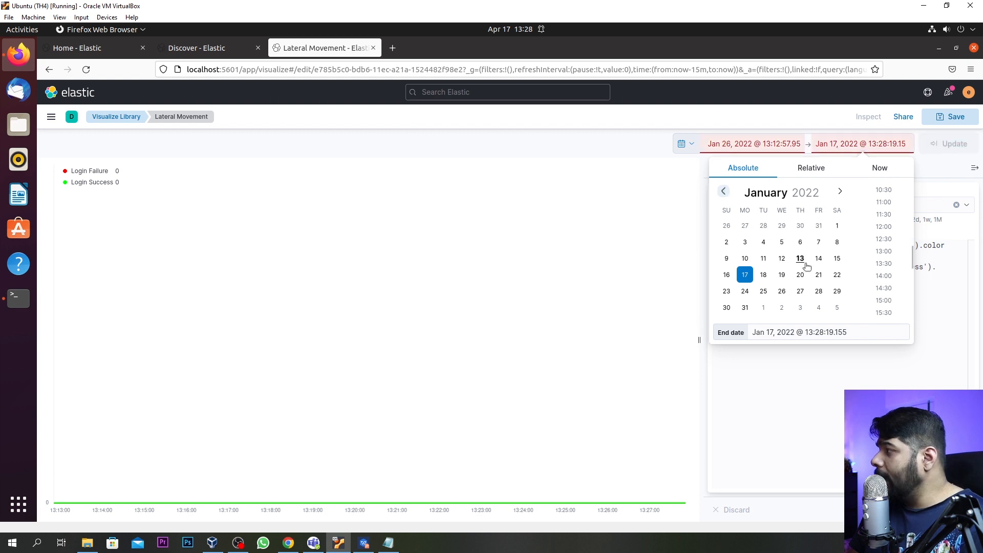
pyautogui.click(818, 292)
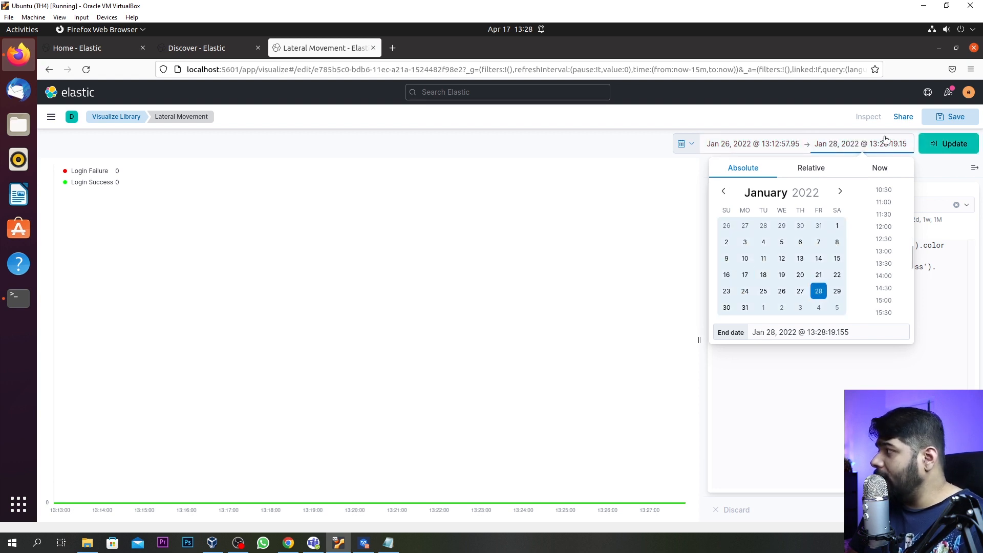
pyautogui.click(948, 143)
pyautogui.click(948, 142)
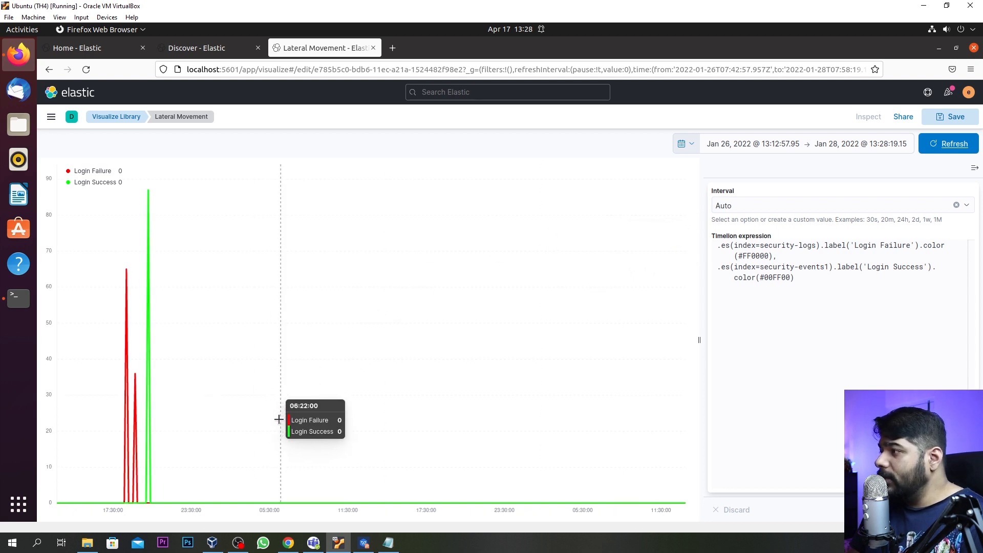
# - Narrow the chart to the login peaks on January 26, 2022, from about 17:30 to 21:02, and inspect their values
pyautogui.moveTo(89, 221); pyautogui.dragTo(243, 412)
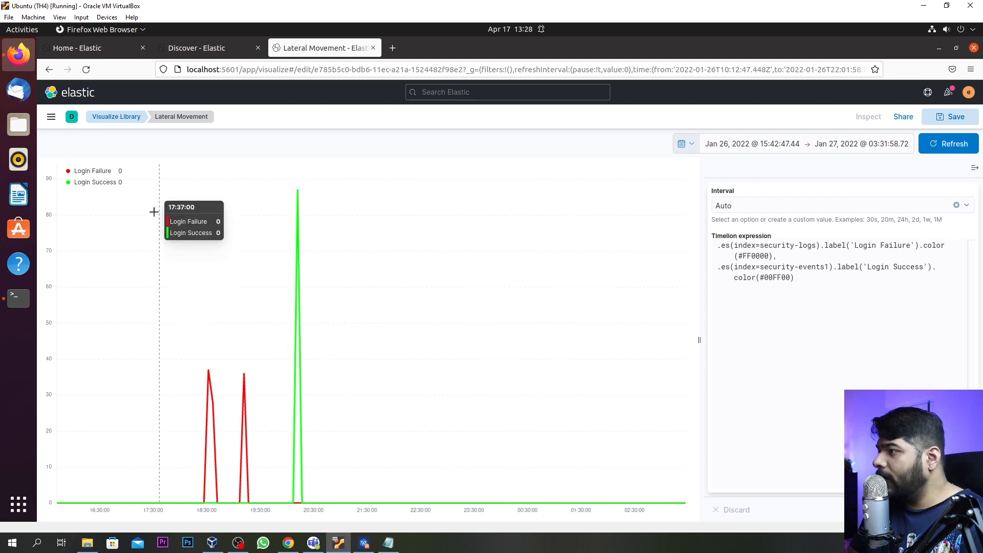
pyautogui.moveTo(153, 213); pyautogui.dragTo(344, 366)
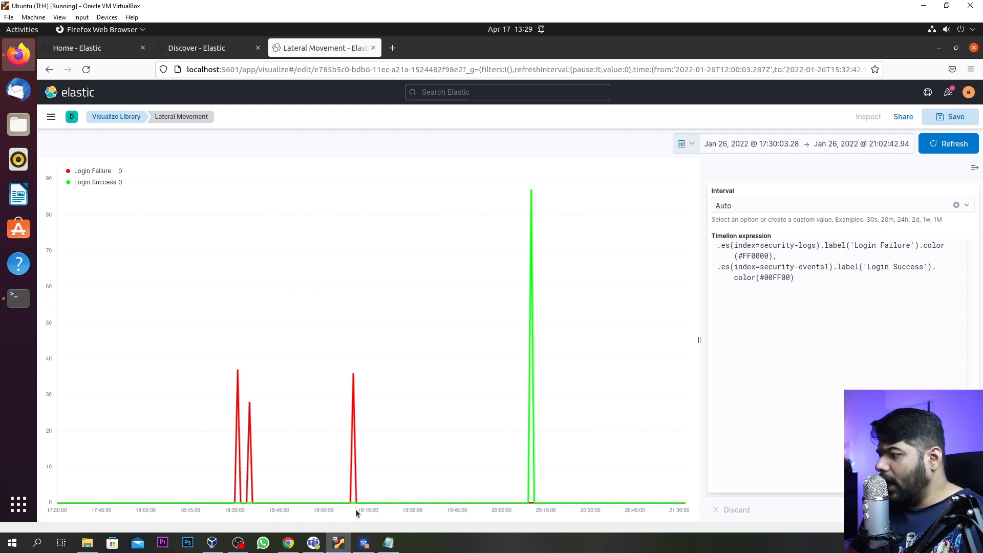
pyautogui.moveTo(352, 450)
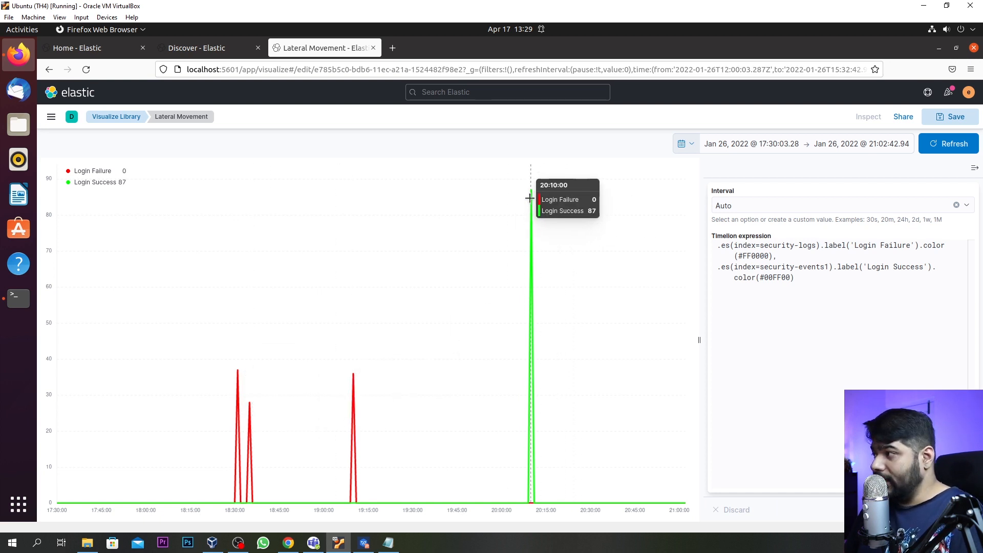
# - Return to Discover, try the security-events1 index pattern, and select security-logs instead
pyautogui.click(208, 50)
pyautogui.click(133, 198)
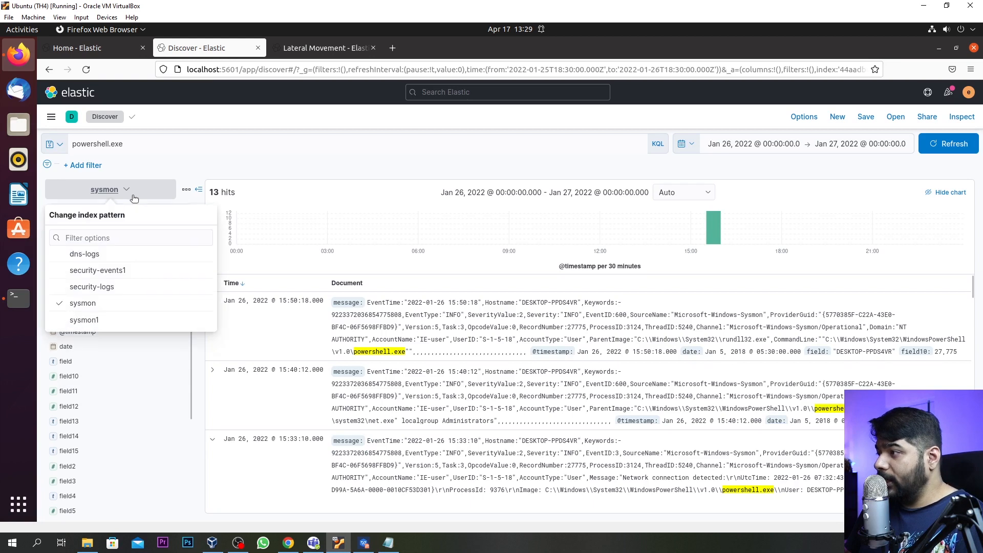
pyautogui.click(107, 275)
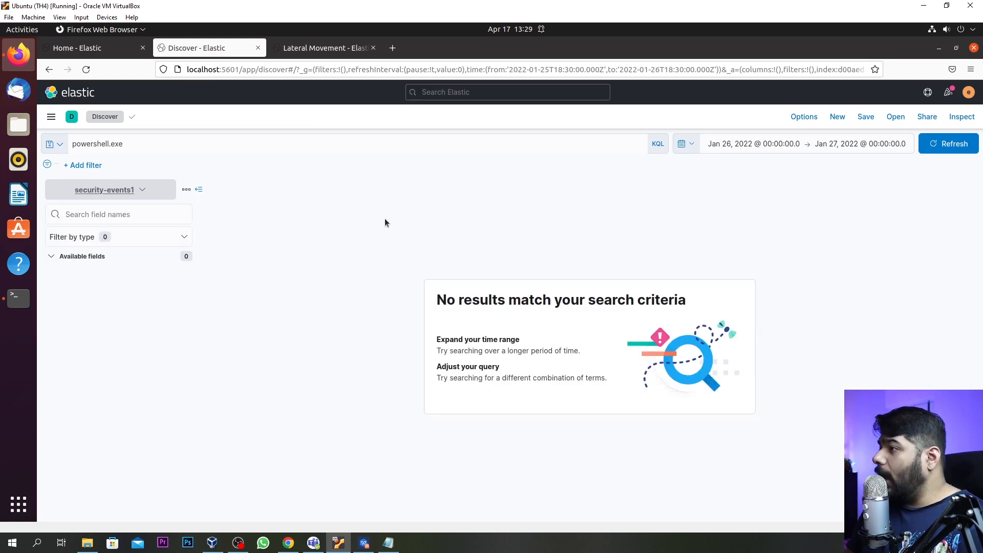
pyautogui.click(108, 191)
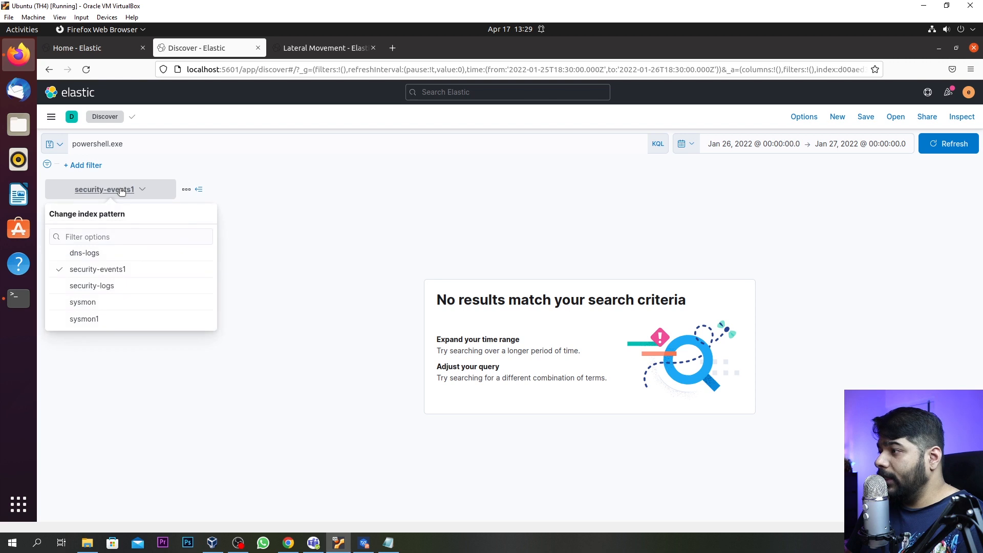
pyautogui.click(102, 286)
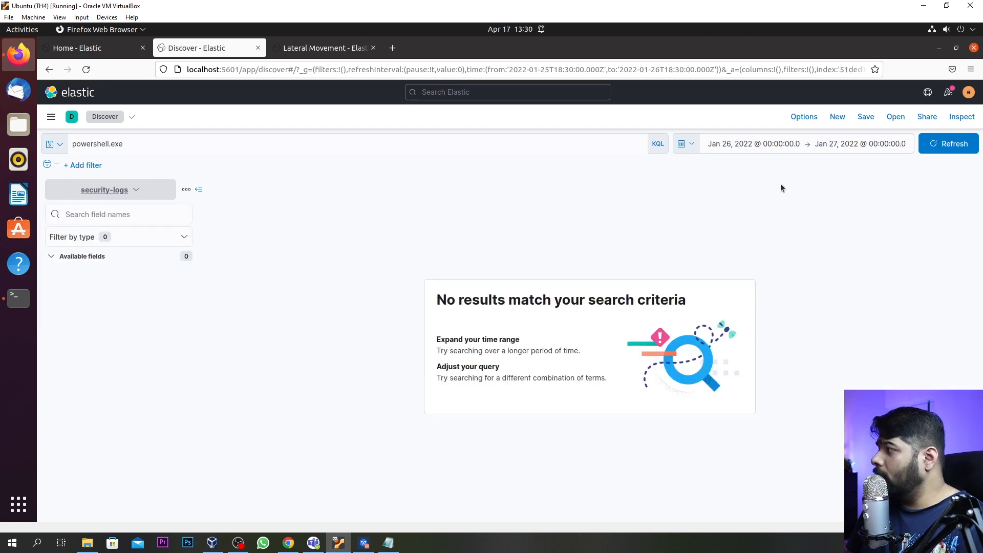
# - Set the start of the Discover time range to January 1, 2022 and apply it
pyautogui.click(741, 145)
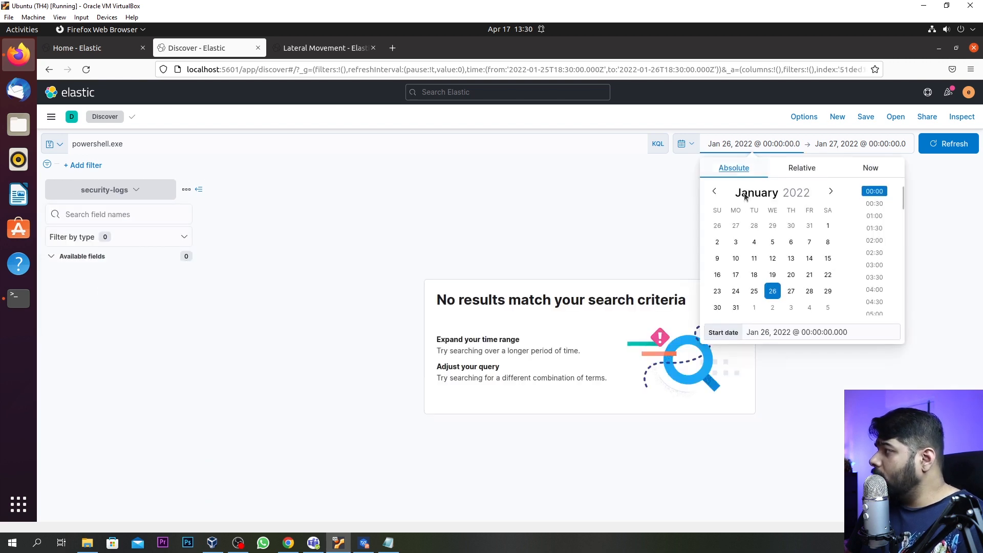
pyautogui.click(828, 225)
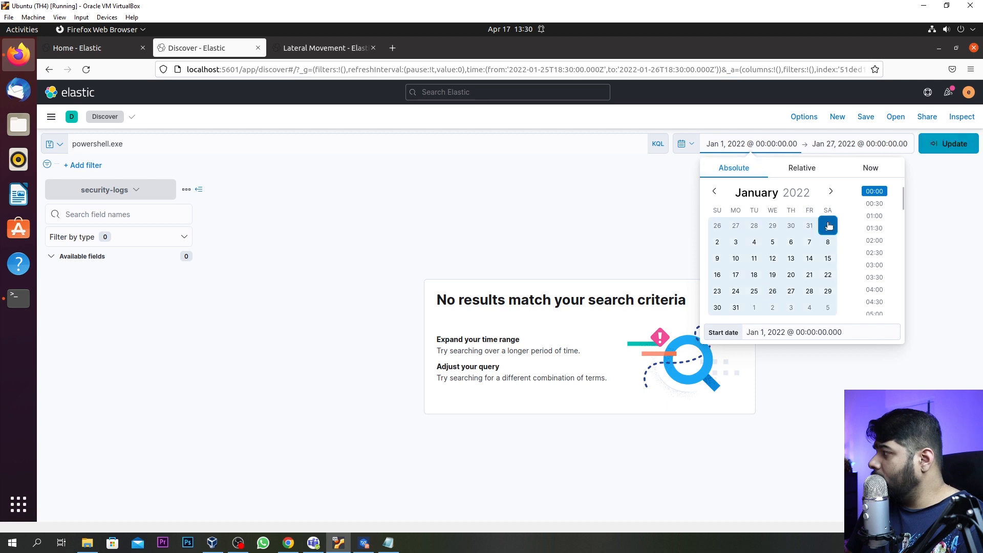
pyautogui.click(952, 148)
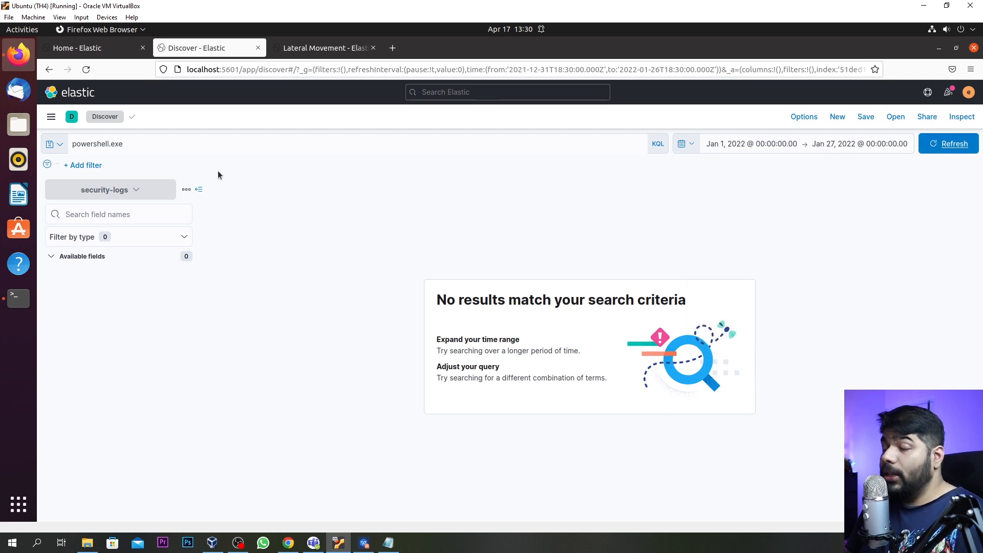
# - Clear the powershell.exe query and rerun the search on the security-logs index pattern
pyautogui.click(216, 144)
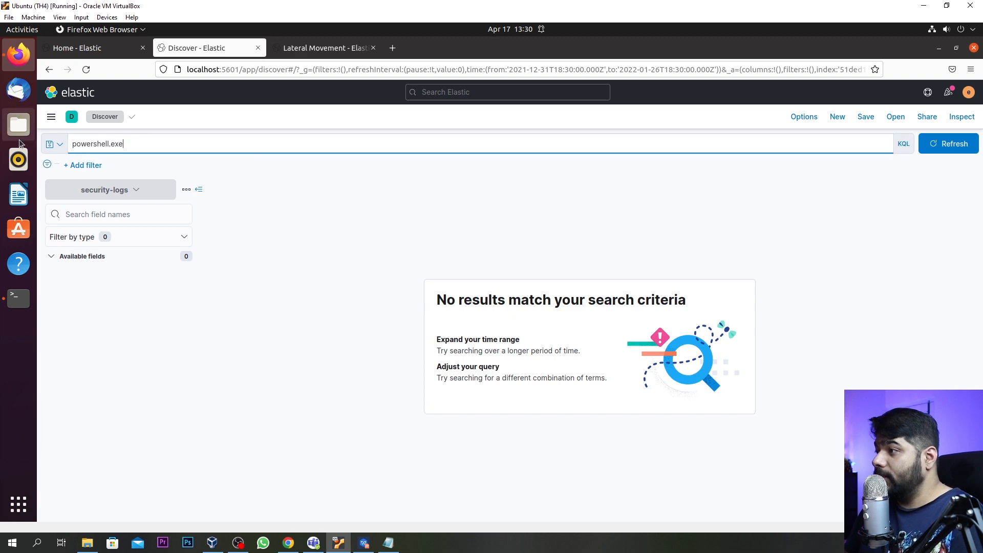
pyautogui.hotkey('ctrl', 'a')
pyautogui.press('BackSpace')
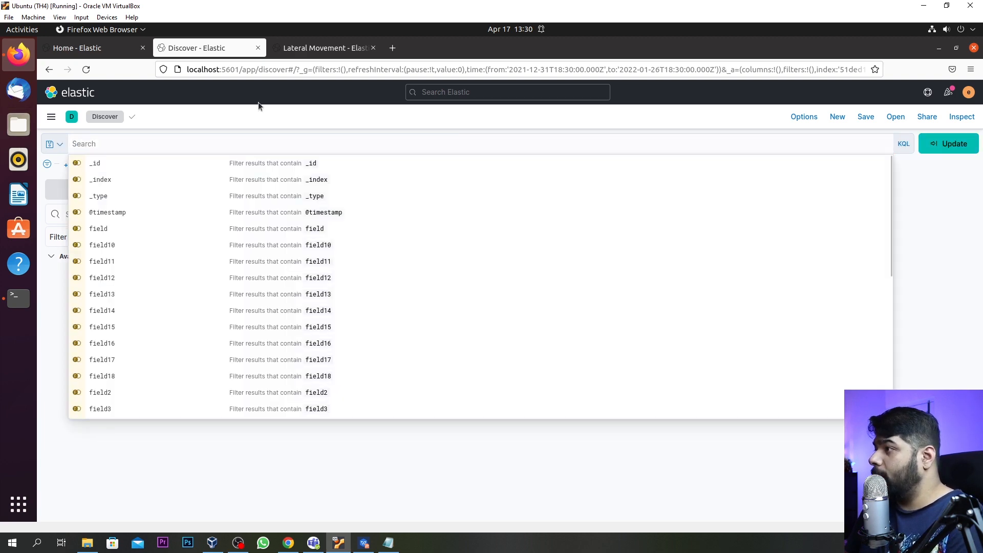
pyautogui.click(950, 146)
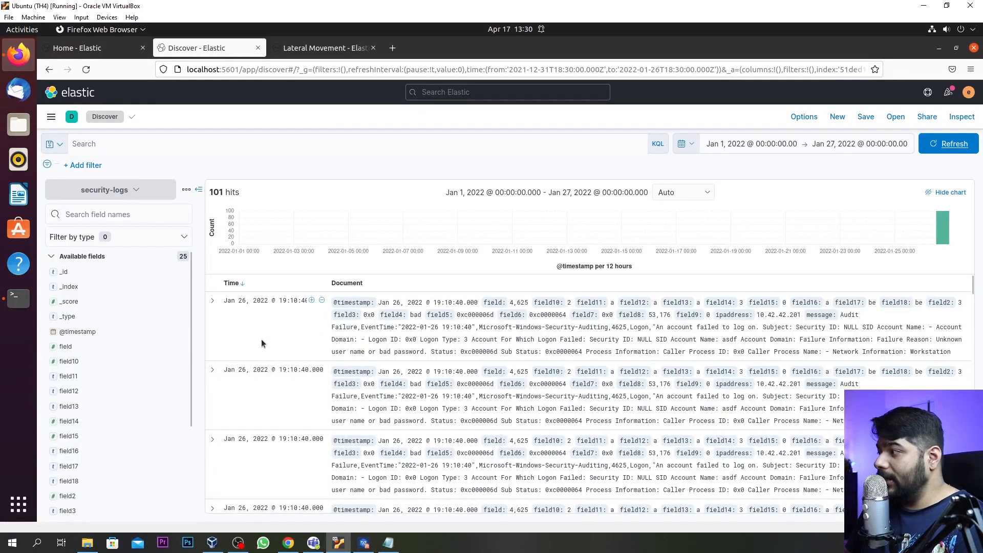
# - Expand the first January 26, 2022 19:10:40 event and its full message text
pyautogui.click(212, 300)
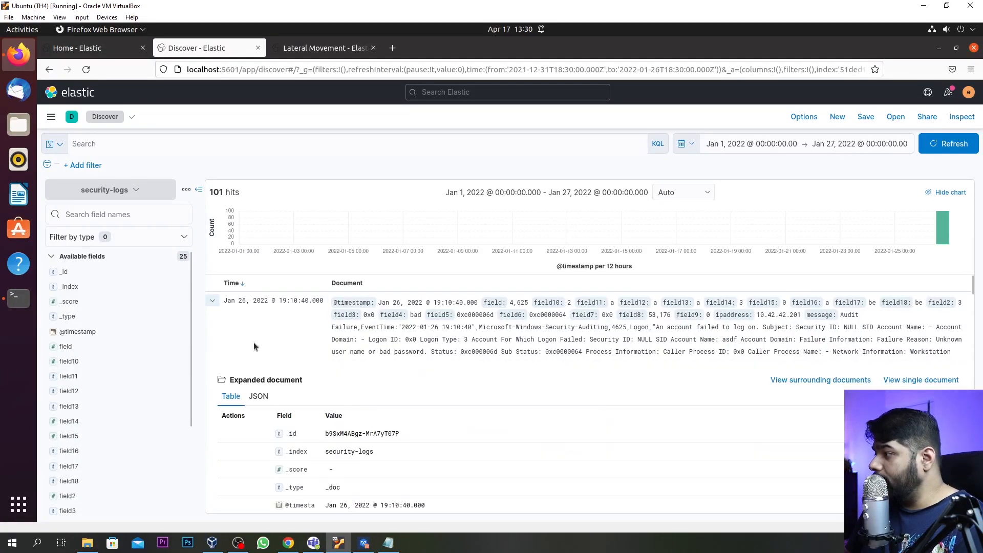
pyautogui.scroll(-3, 376, 412)
pyautogui.scroll(-7, 339, 377)
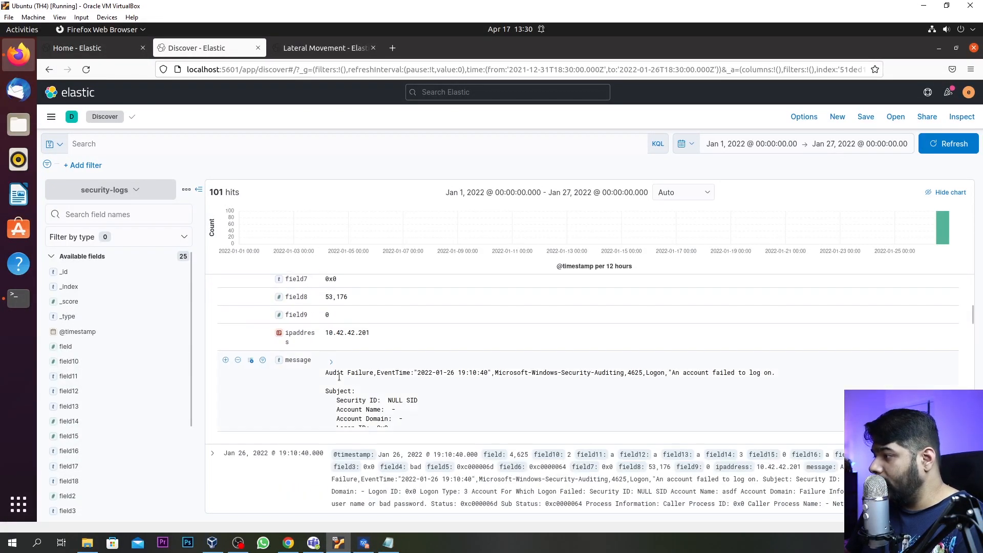
pyautogui.click(332, 363)
pyautogui.scroll(-3, 359, 365)
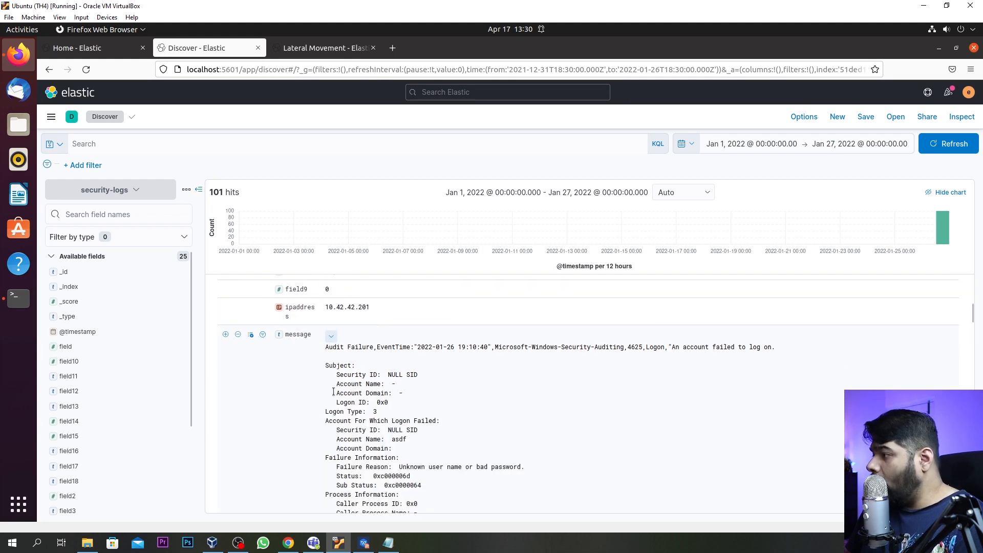
# - Examine the logon failure and network information in the event message, and highlight the Workstation Name value
pyautogui.scroll(1, 362, 365)
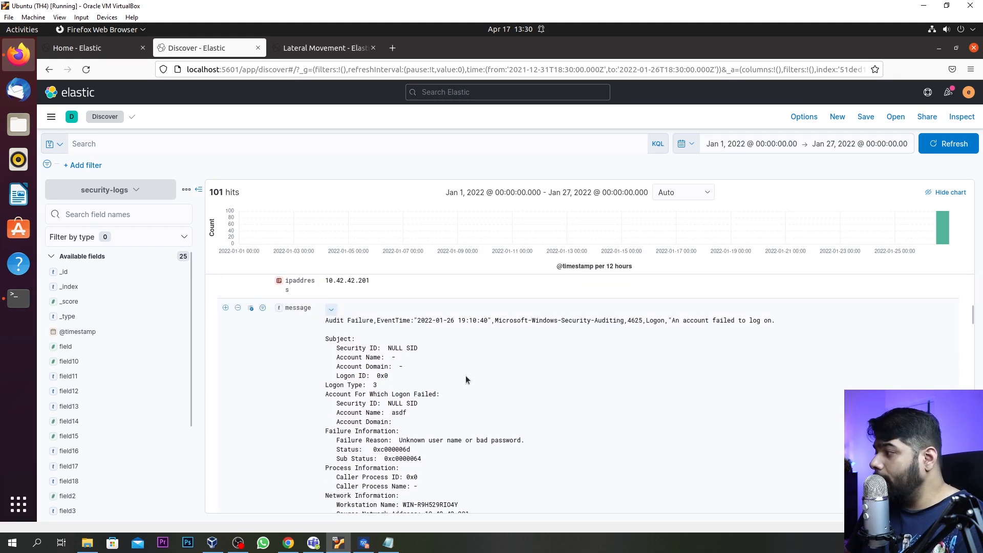
pyautogui.scroll(-3, 441, 415)
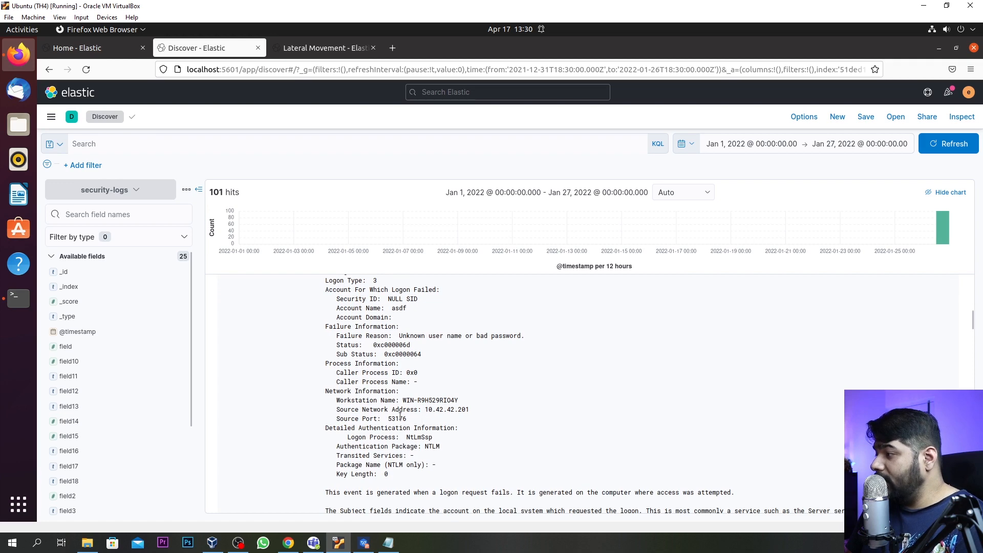
pyautogui.scroll(-2, 347, 407)
pyautogui.scroll(2, 359, 404)
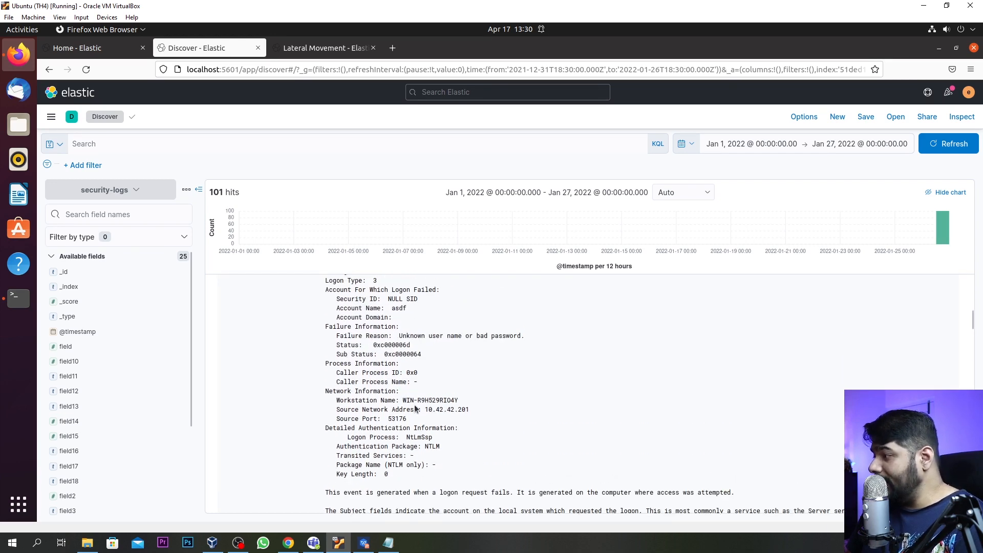
pyautogui.moveTo(403, 400); pyautogui.dragTo(457, 401)
pyautogui.click(444, 402)
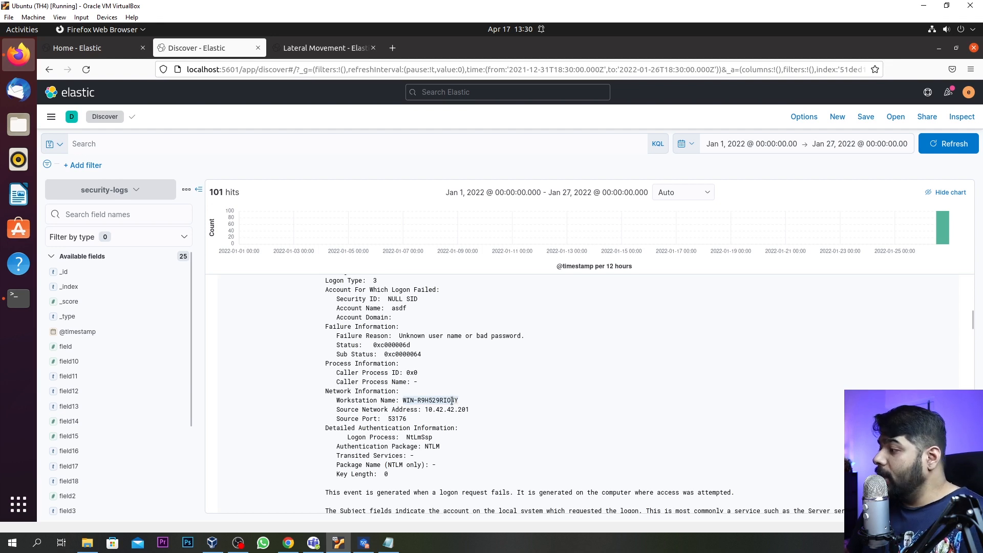
# - Examine the Workstation Name and the field values of the expanded failed-logon event
pyautogui.click(452, 401)
pyautogui.moveTo(403, 401); pyautogui.dragTo(459, 401)
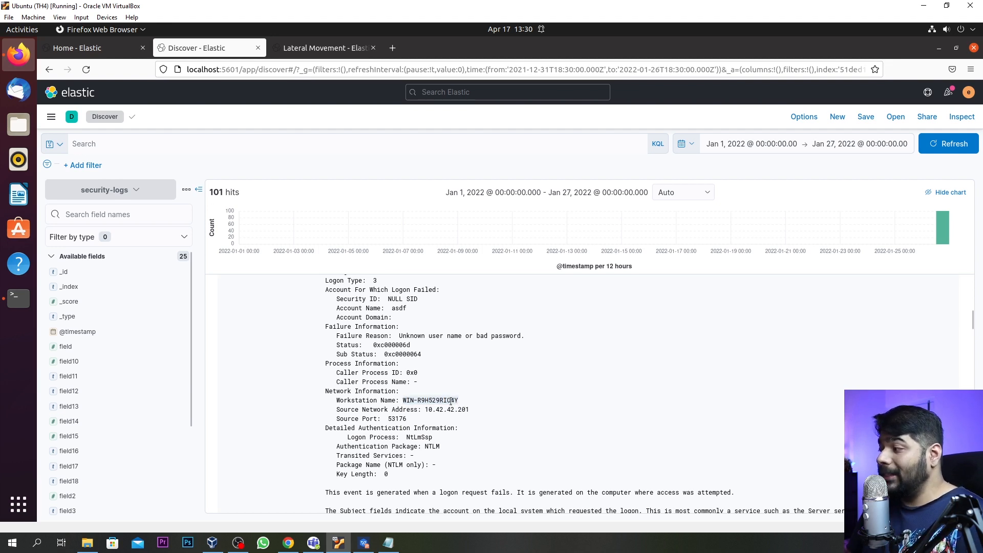
pyautogui.click(449, 401)
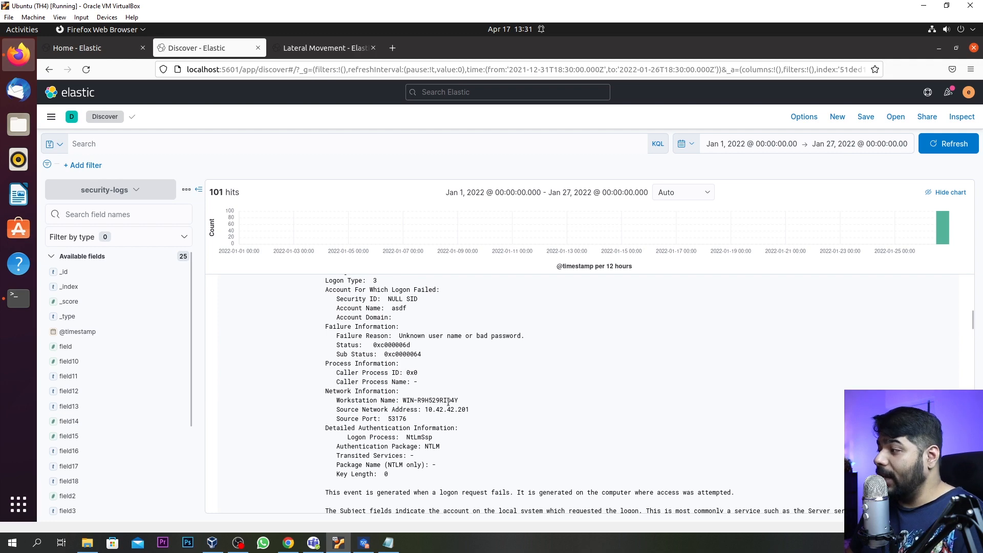
pyautogui.scroll(4, 473, 389)
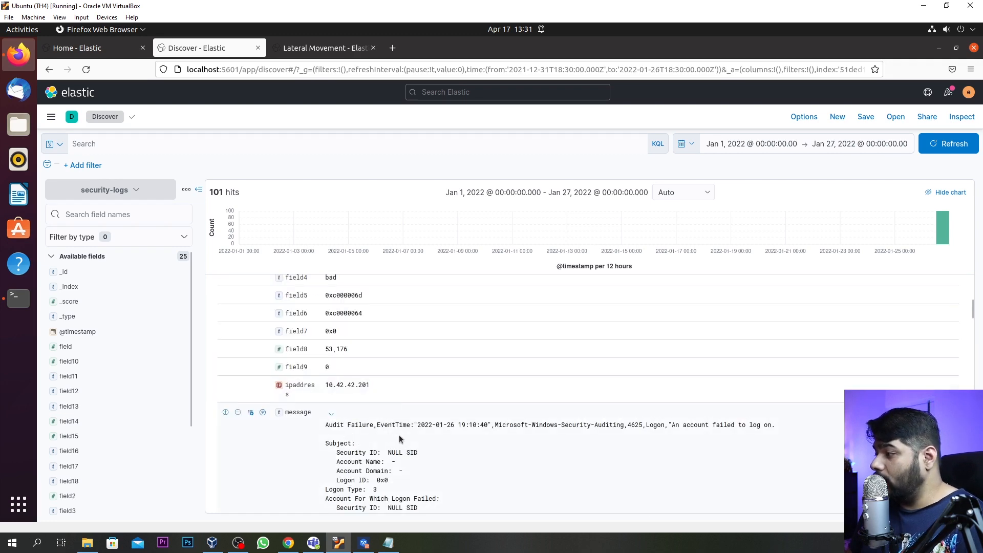
pyautogui.scroll(-2, 398, 435)
pyautogui.scroll(8, 398, 434)
pyautogui.scroll(2, 352, 392)
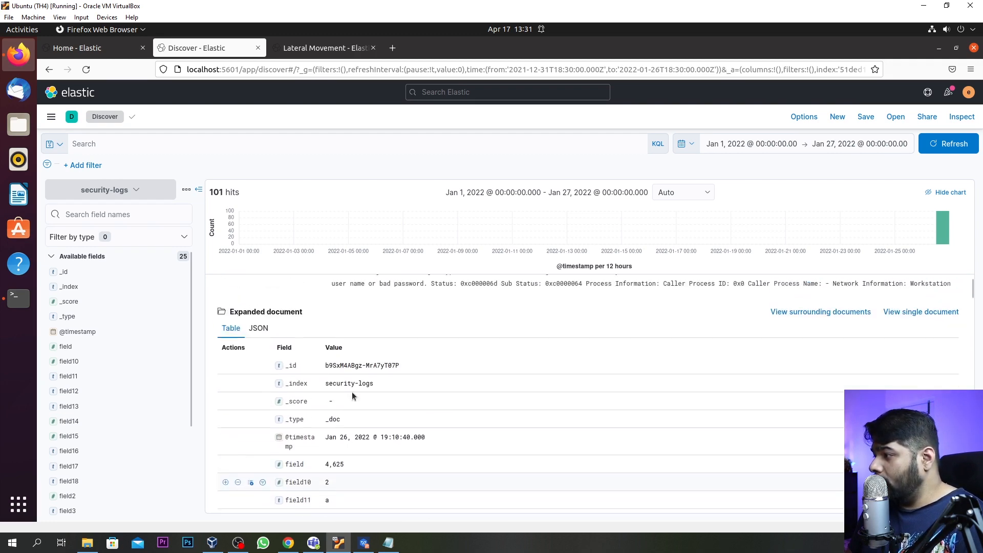
pyautogui.scroll(-2, 342, 388)
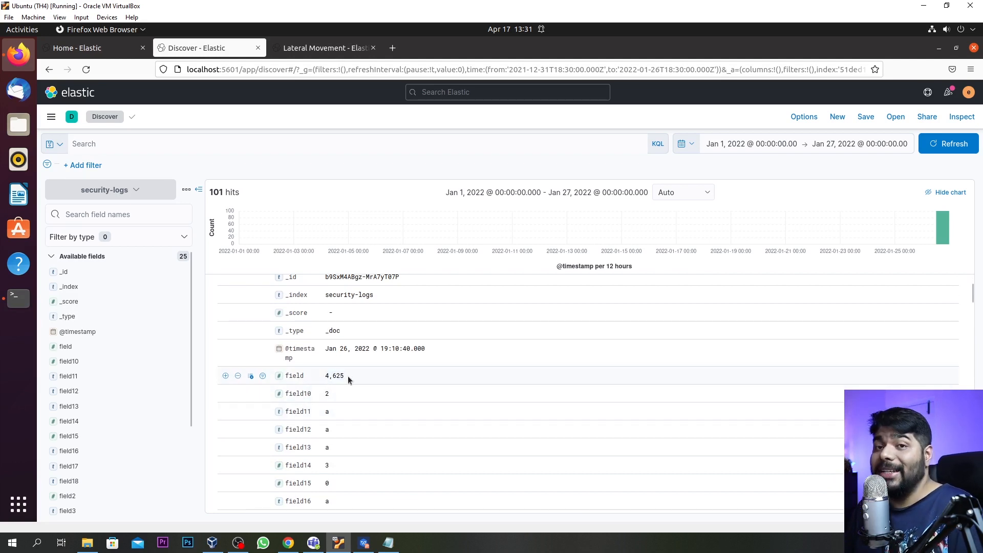
pyautogui.scroll(3, 348, 376)
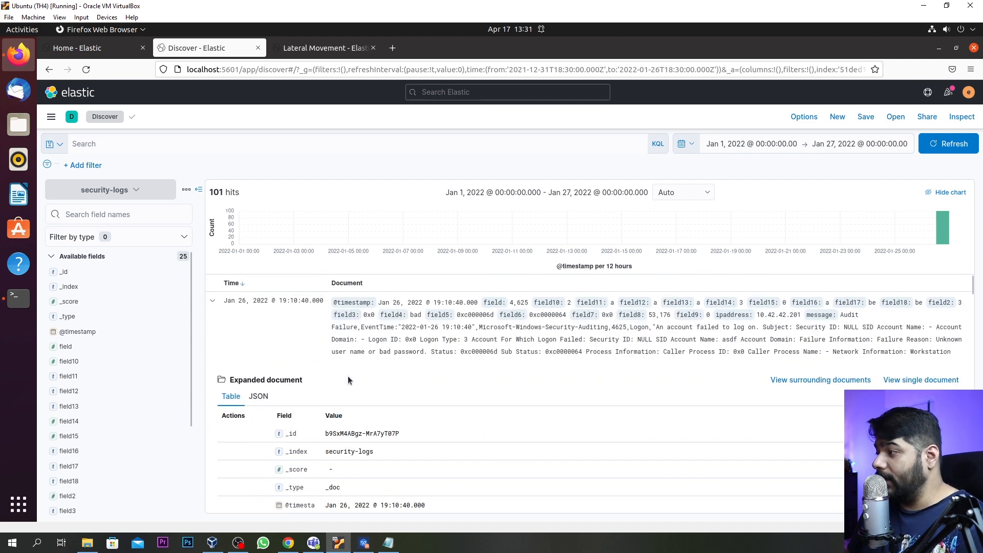
# - Switch Discover to the security-events1 index pattern and highlight the event time of the first successful logon
pyautogui.click(136, 190)
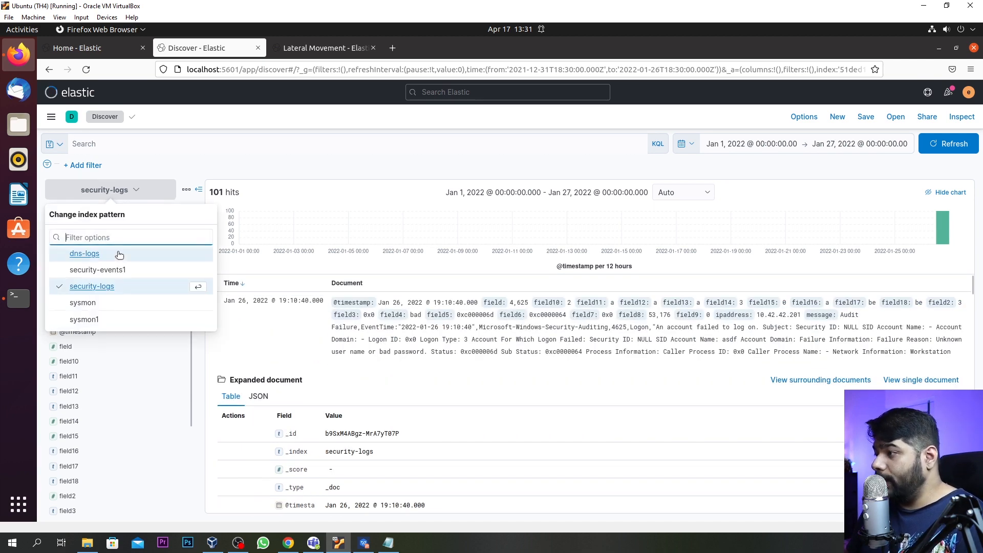
pyautogui.click(113, 270)
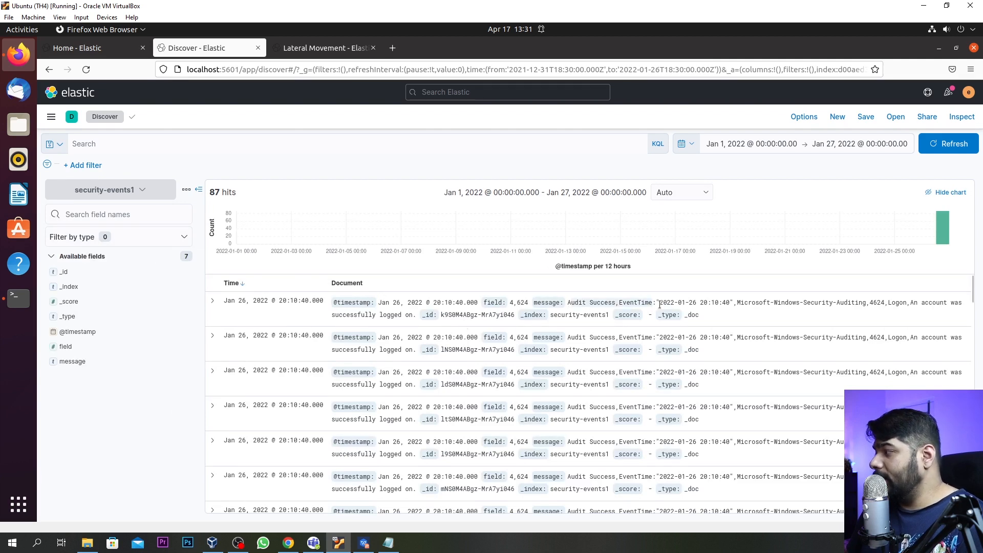
pyautogui.moveTo(660, 304); pyautogui.dragTo(730, 303)
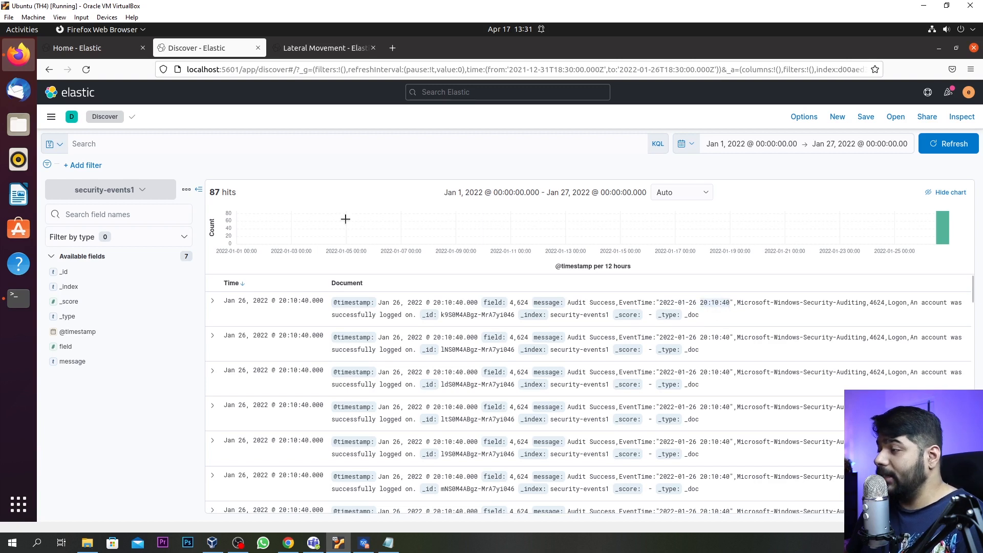
# - Return to the security-logs index pattern and sort the events by time, oldest first and back to newest first
pyautogui.click(139, 194)
pyautogui.click(104, 286)
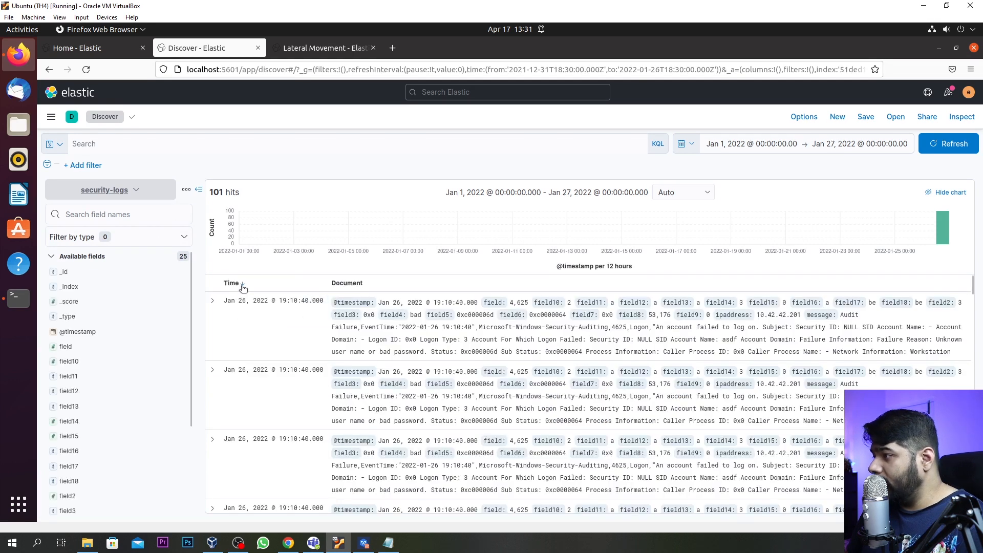
pyautogui.click(242, 283)
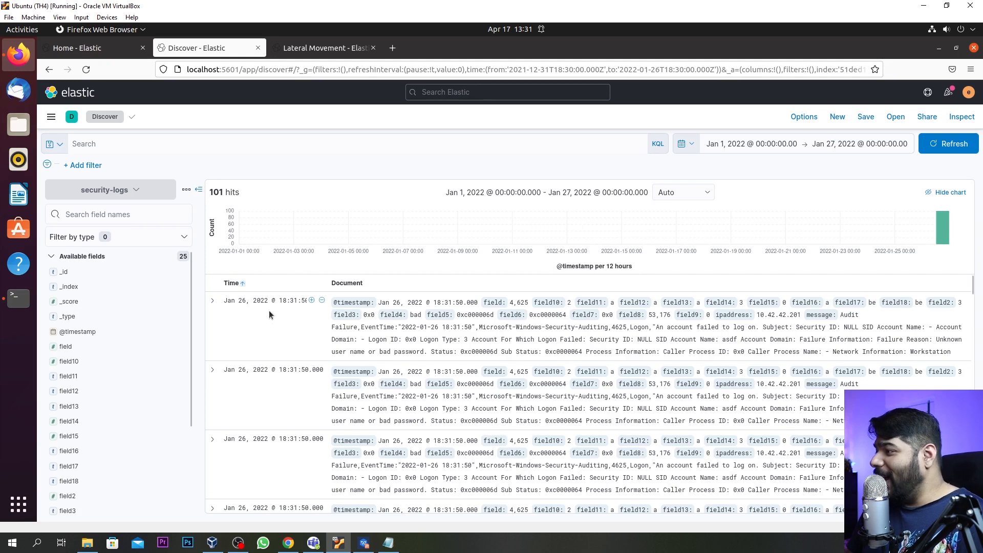
pyautogui.click(242, 283)
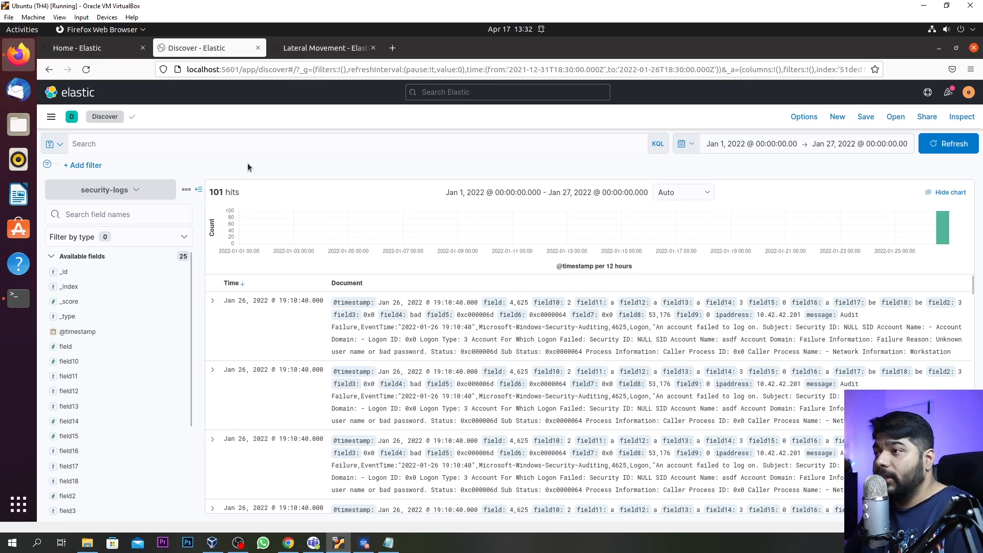
# - Switch Discover to the sysmon index pattern and search its events for "rar"
pyautogui.click(144, 192)
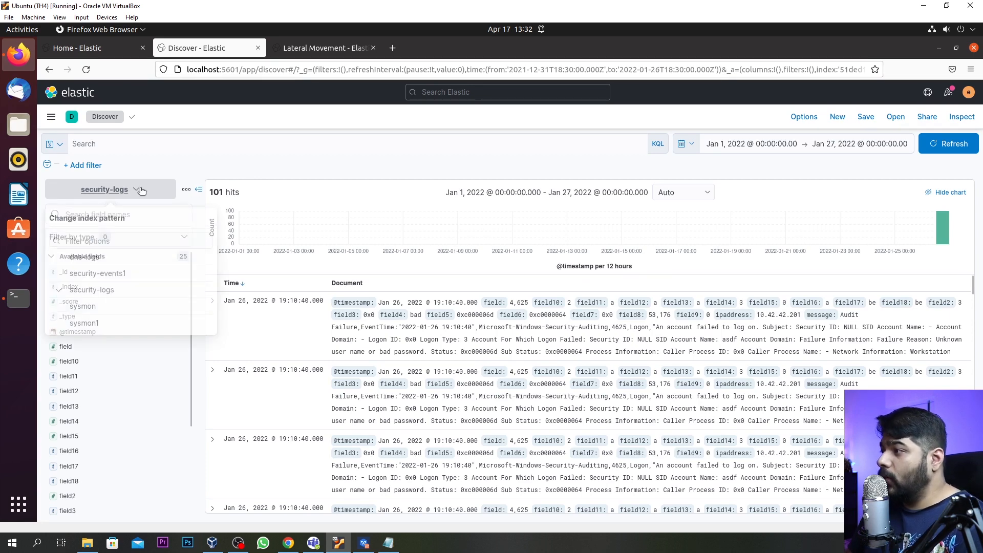
pyautogui.click(88, 303)
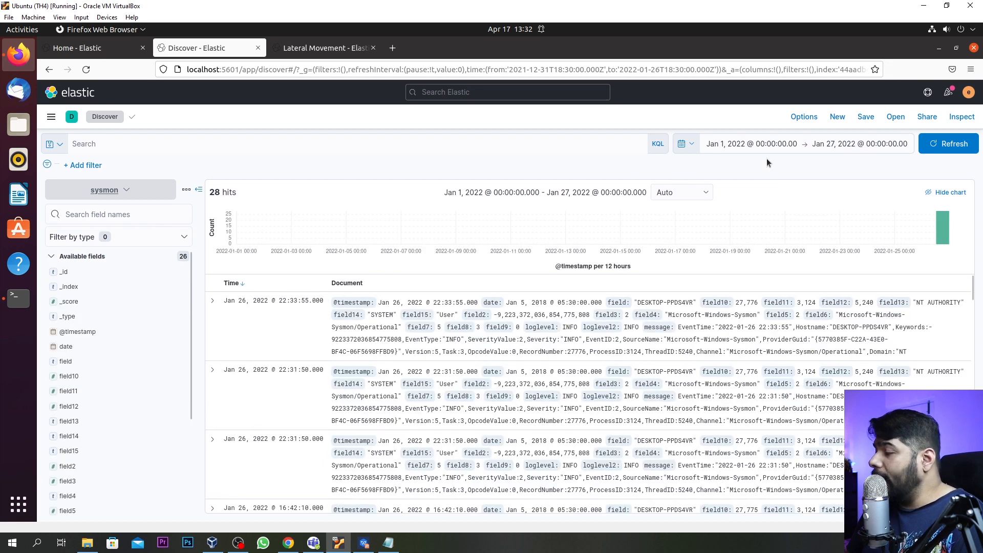
pyautogui.click(121, 145)
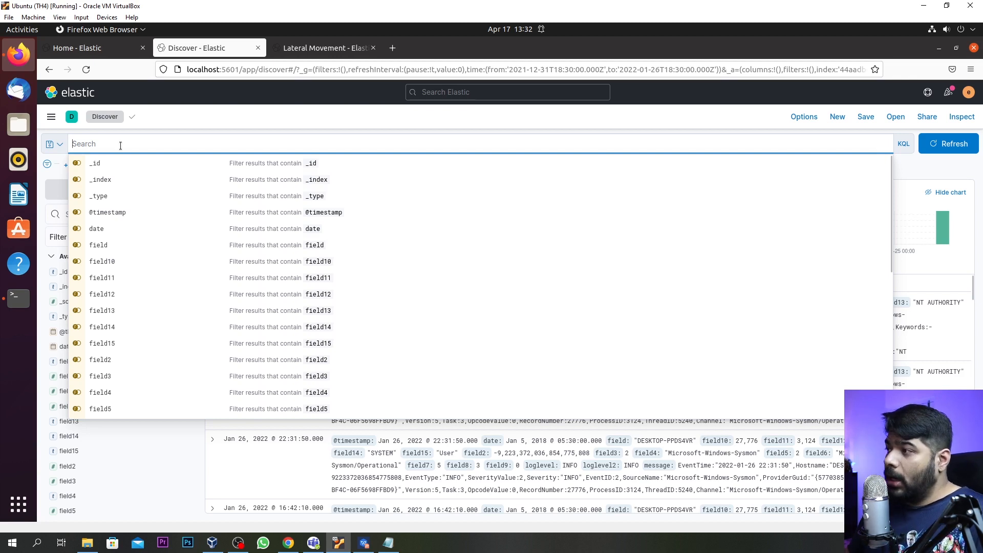
pyautogui.write('""')
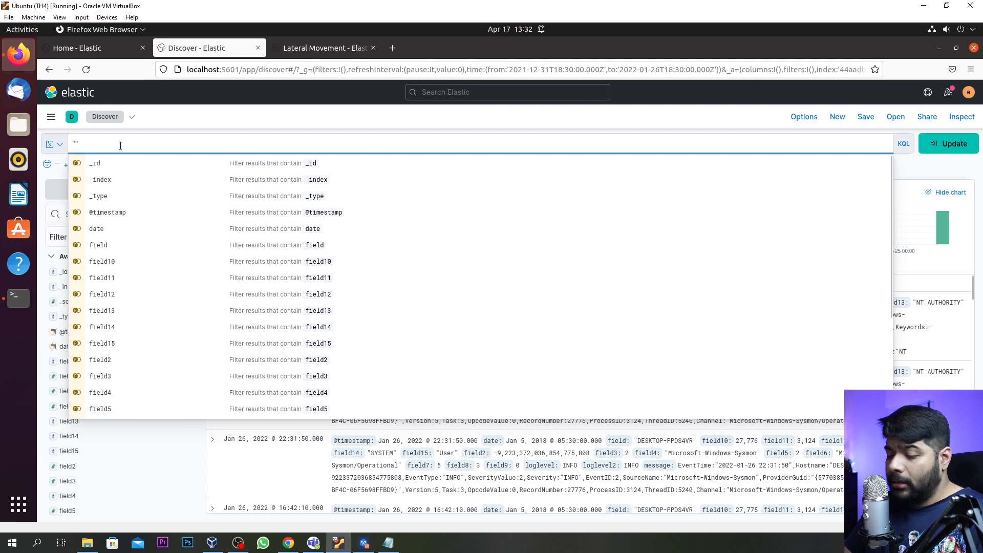
pyautogui.write('rar')
pyautogui.press('Return')
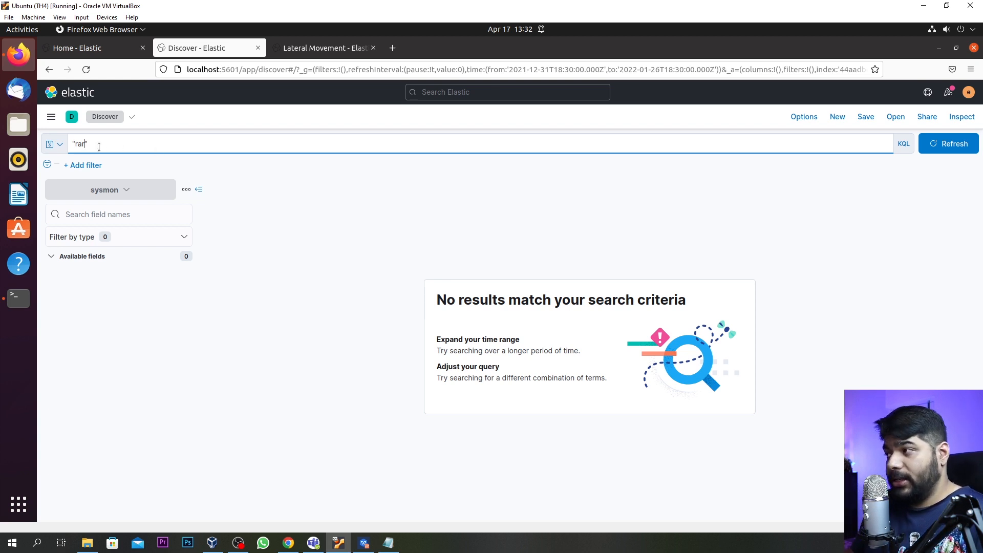
# - Replace the search term with "zip" and run the query on the sysmon events
pyautogui.press('BackSpace')
pyautogui.press('BackSpace')
pyautogui.press('BackSpace')
pyautogui.write('zip')
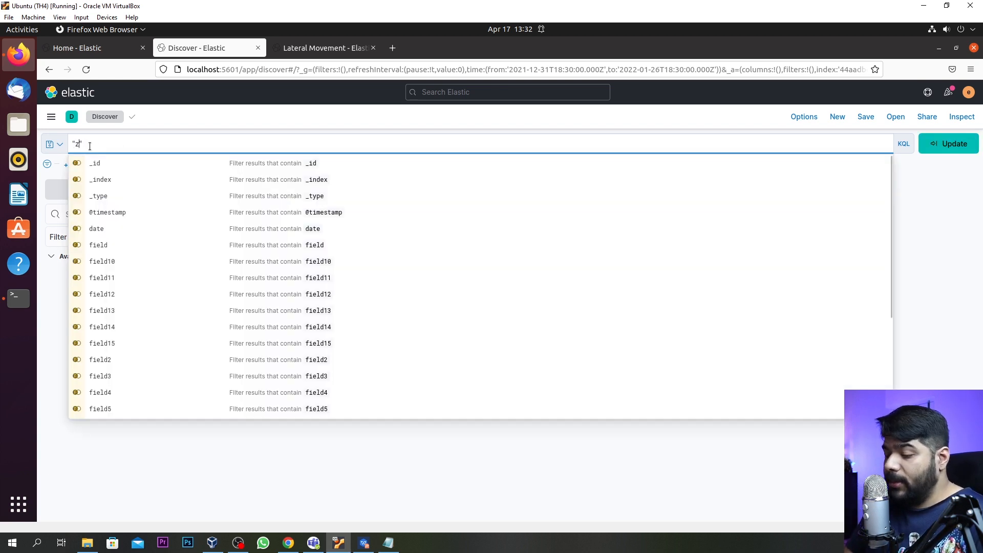
pyautogui.press('Return')
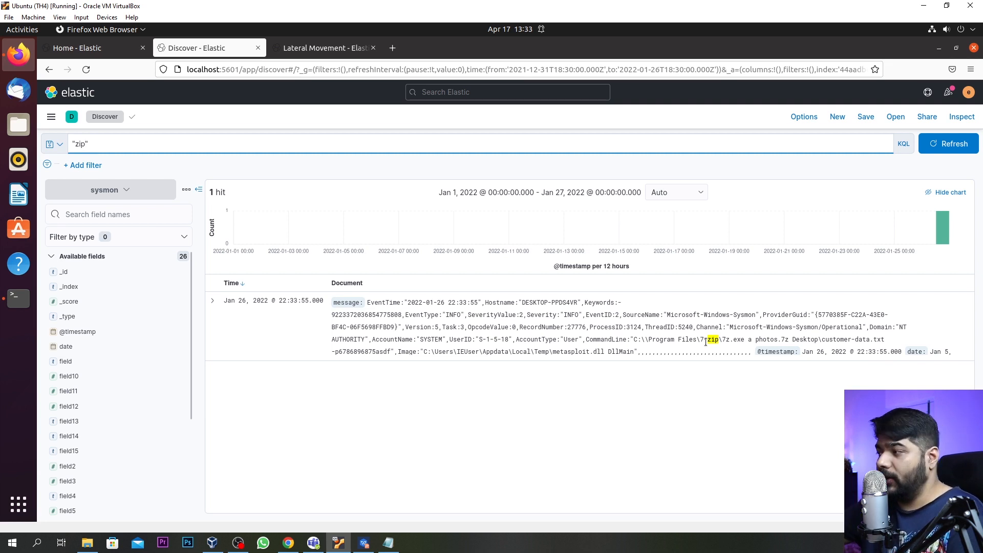
# - Expand the event matching "zip" and highlight the CommandLine entry in its message field
pyautogui.click(213, 306)
pyautogui.scroll(-10, 355, 386)
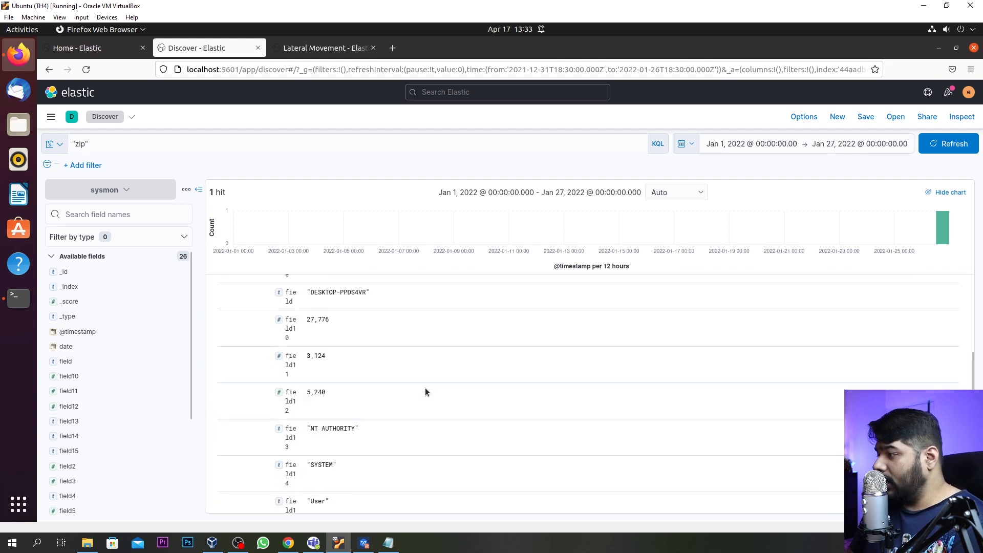
pyautogui.scroll(-3, 407, 392)
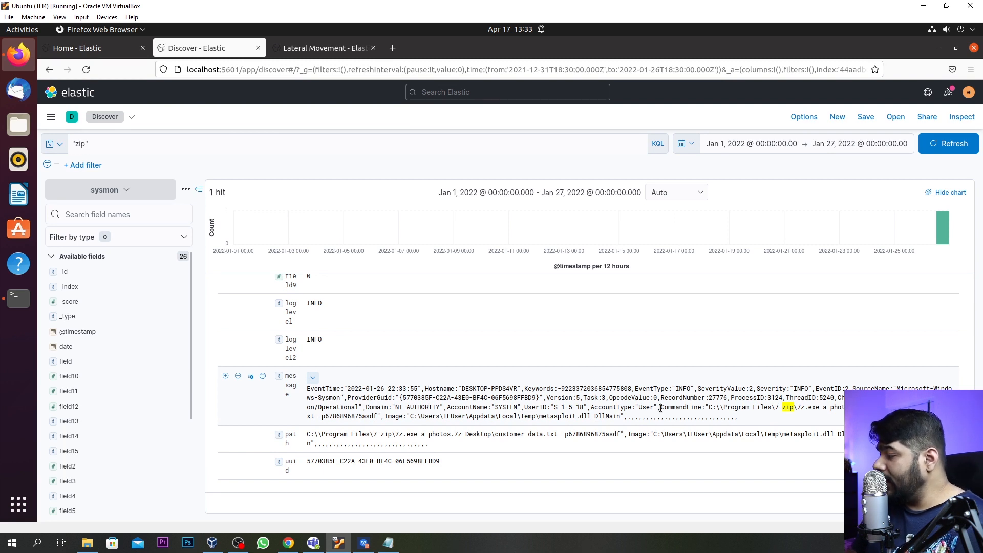
pyautogui.moveTo(661, 408); pyautogui.dragTo(819, 408)
pyautogui.click(837, 408)
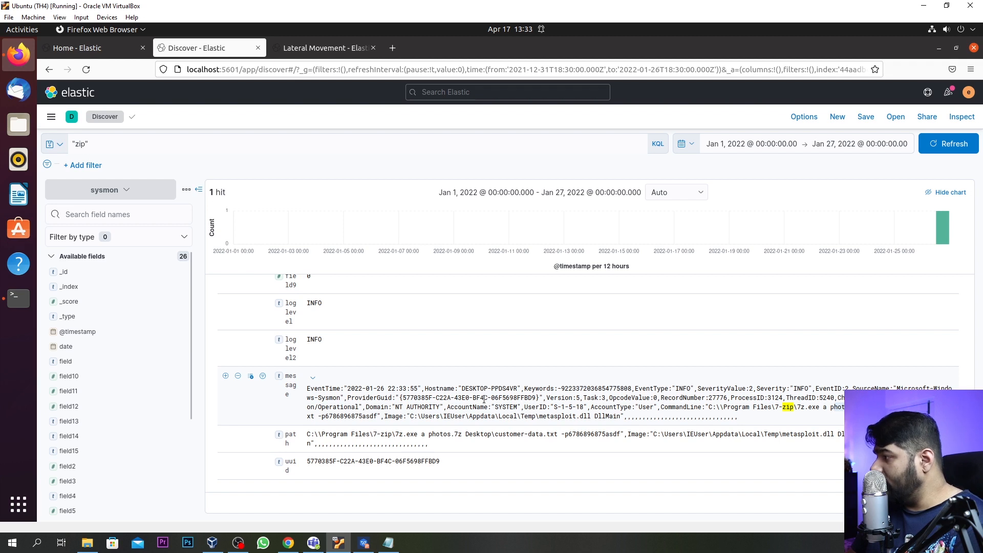
# - Highlight the Hostname value and the metasploit.dll Image path in the expanded event's message
pyautogui.moveTo(462, 389); pyautogui.dragTo(518, 389)
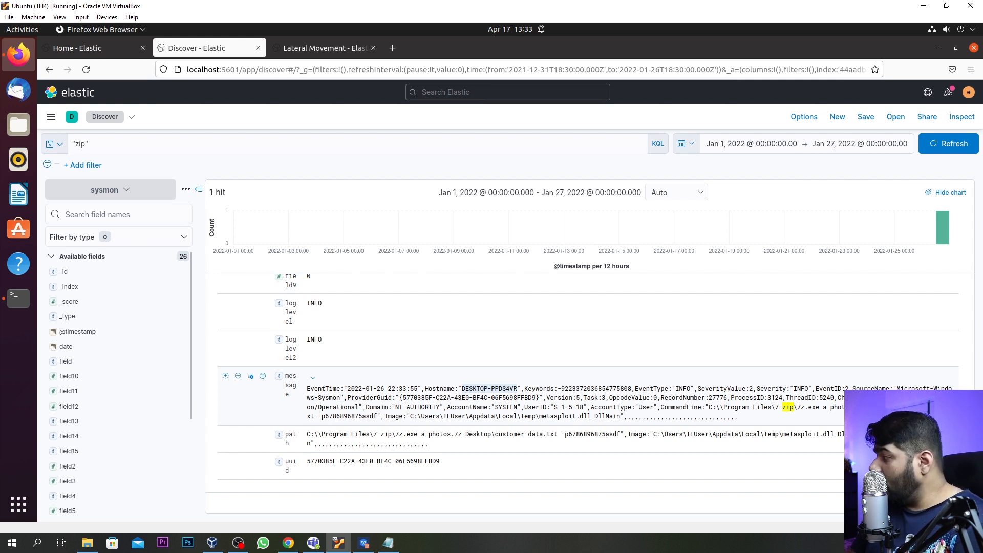
pyautogui.click(865, 407)
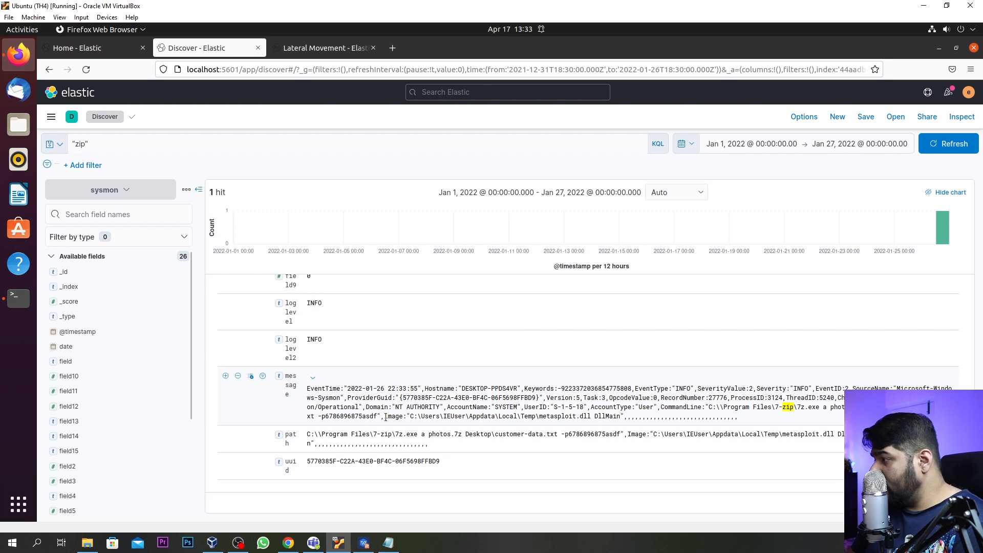
pyautogui.moveTo(386, 417); pyautogui.dragTo(592, 416)
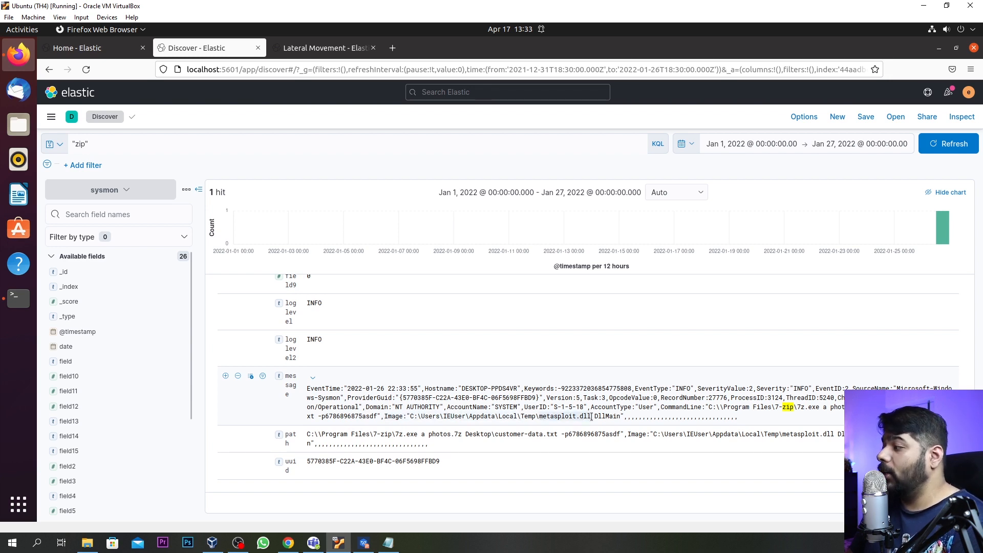
pyautogui.click(735, 419)
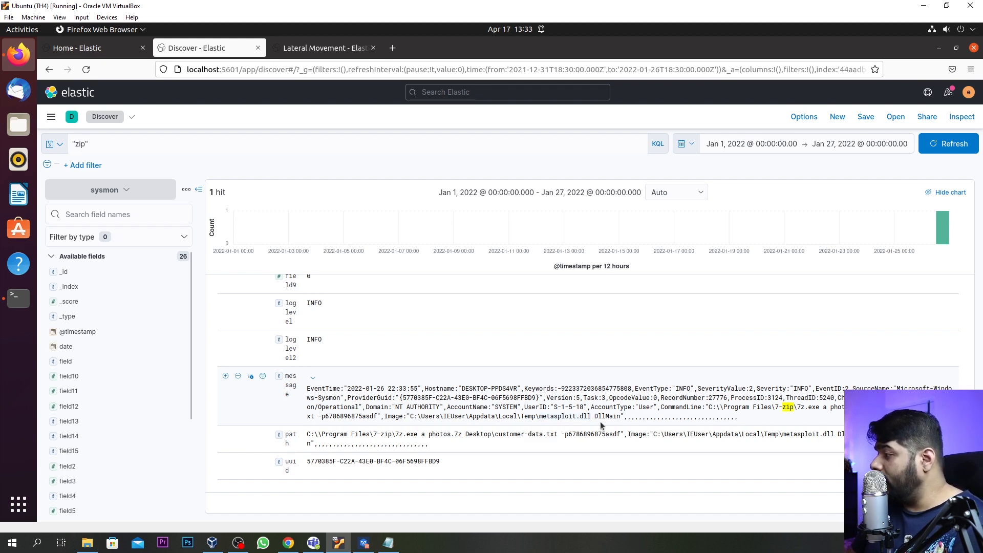
# - Take the file name metasploit.dll from the message's Image path and search the sysmon events for "metasploit.dll"
pyautogui.moveTo(539, 415); pyautogui.dragTo(591, 416)
pyautogui.rightClick(584, 416)
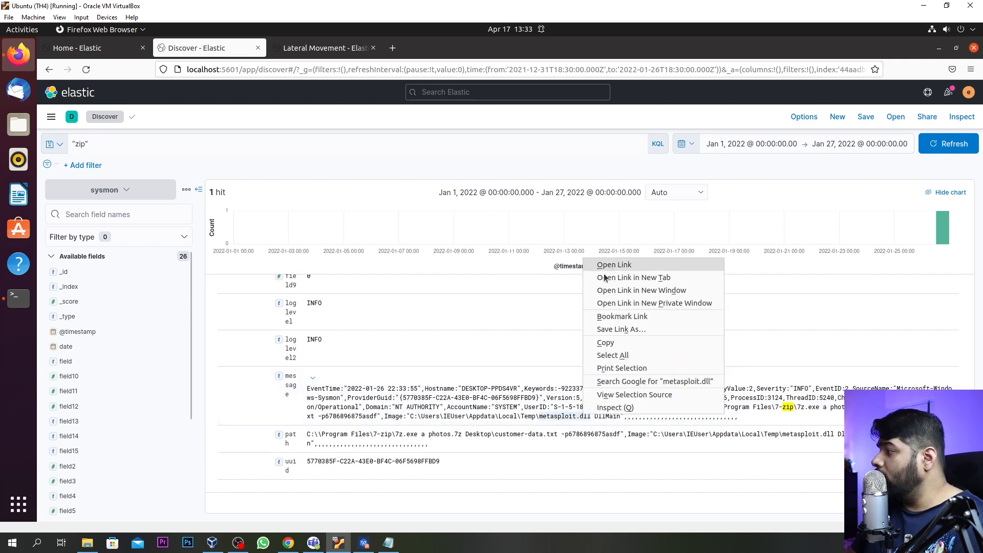
pyautogui.press('Escape')
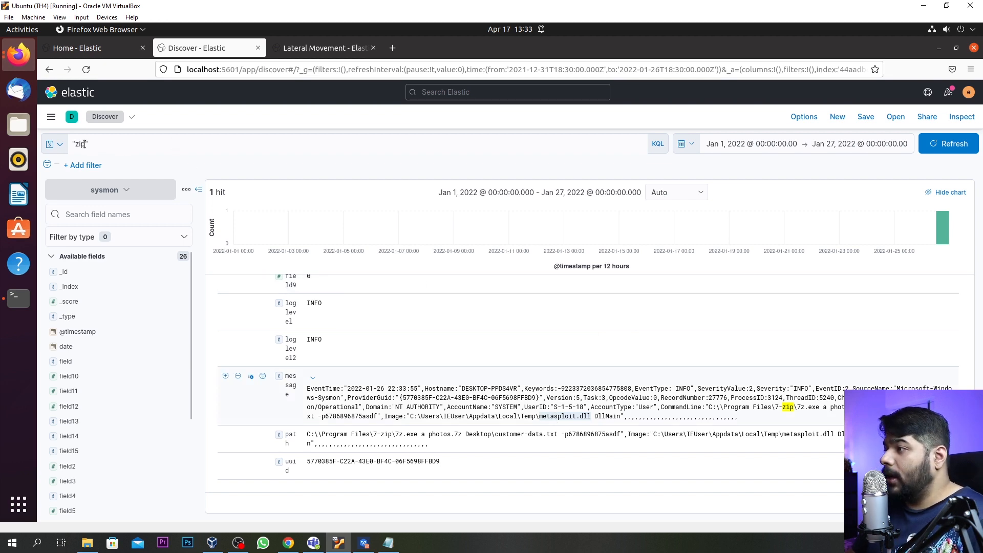
pyautogui.rightClick(557, 416)
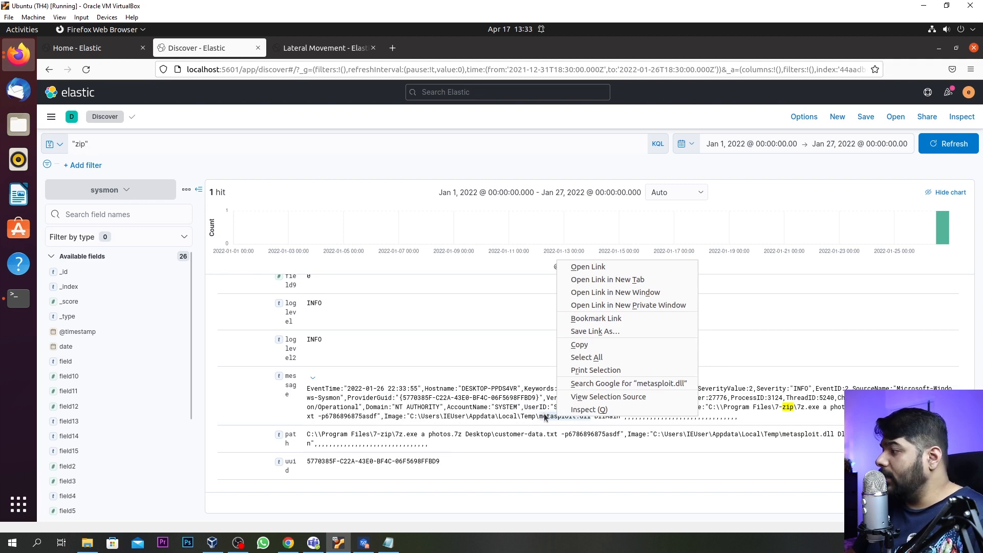
pyautogui.press('d')
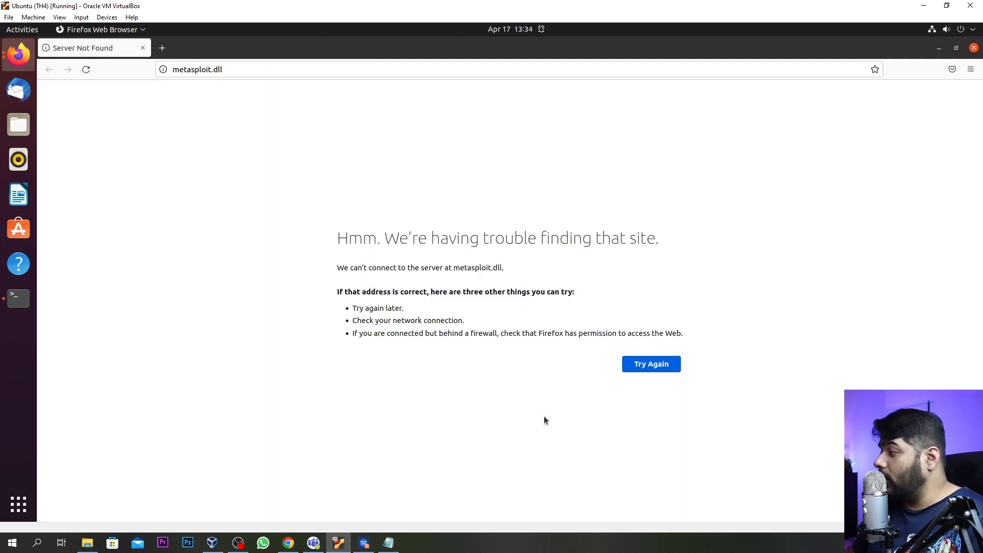
pyautogui.hotkey('ctrl', 'w')
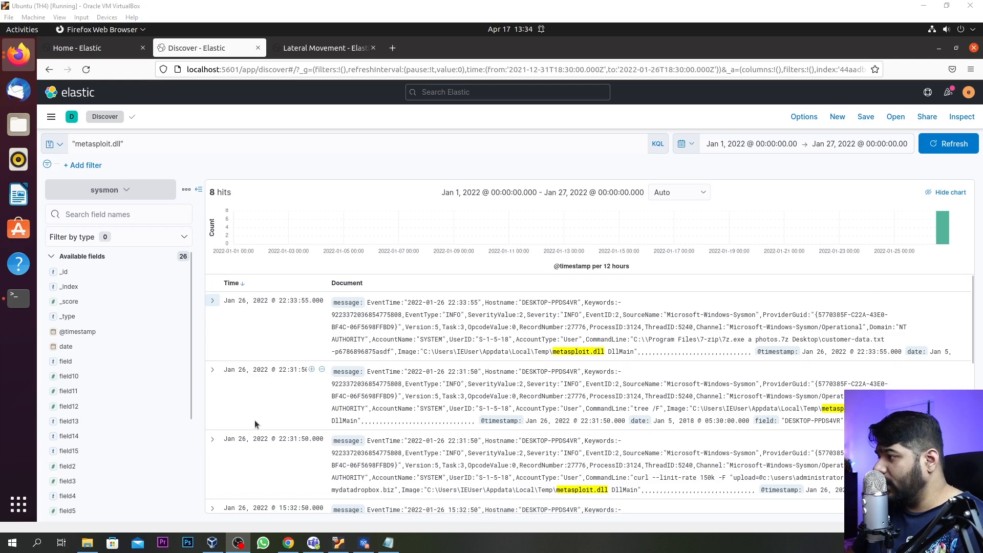
# - Sort the metasploit.dll events from oldest to newest and review their command lines
pyautogui.click(243, 283)
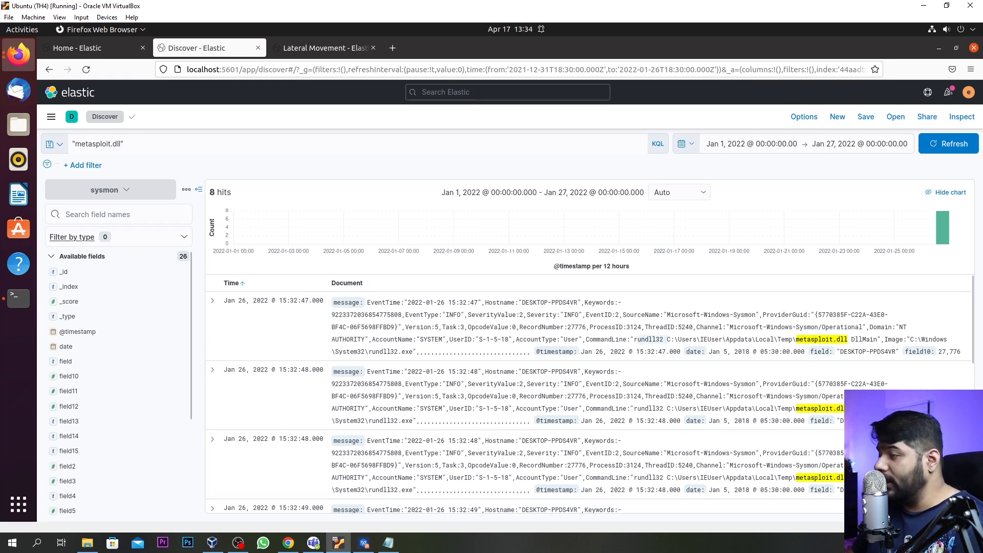
pyautogui.scroll(-3, 694, 429)
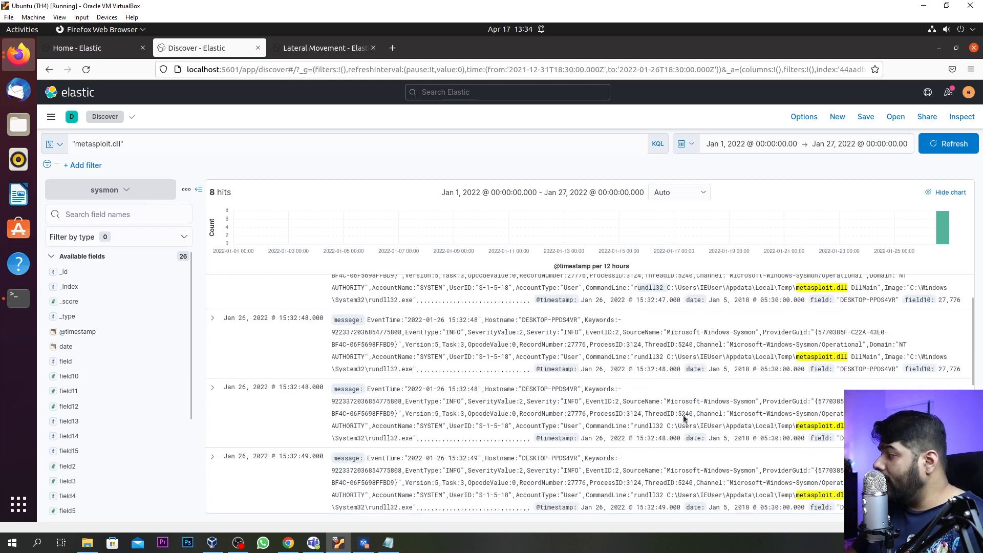
pyautogui.scroll(-3, 526, 433)
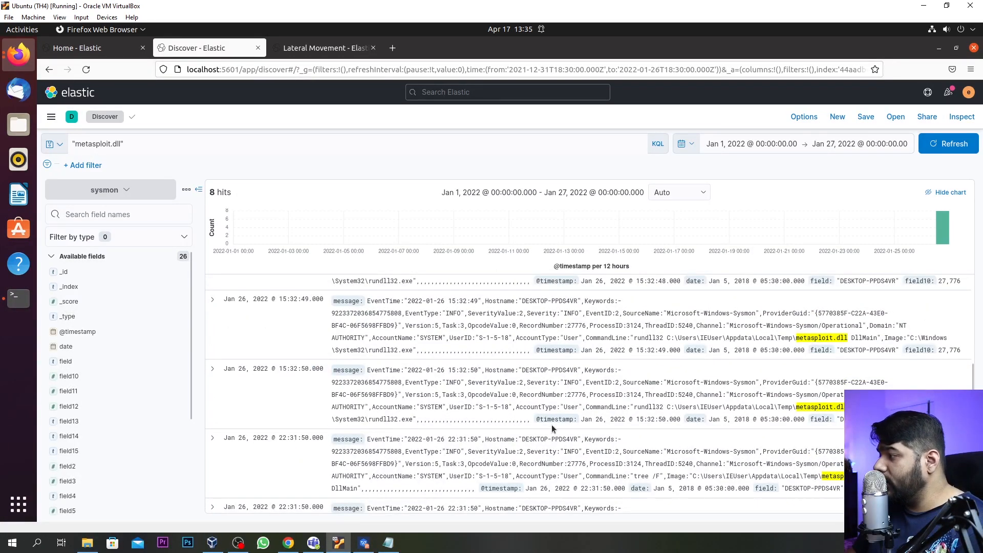
pyautogui.scroll(-3, 538, 433)
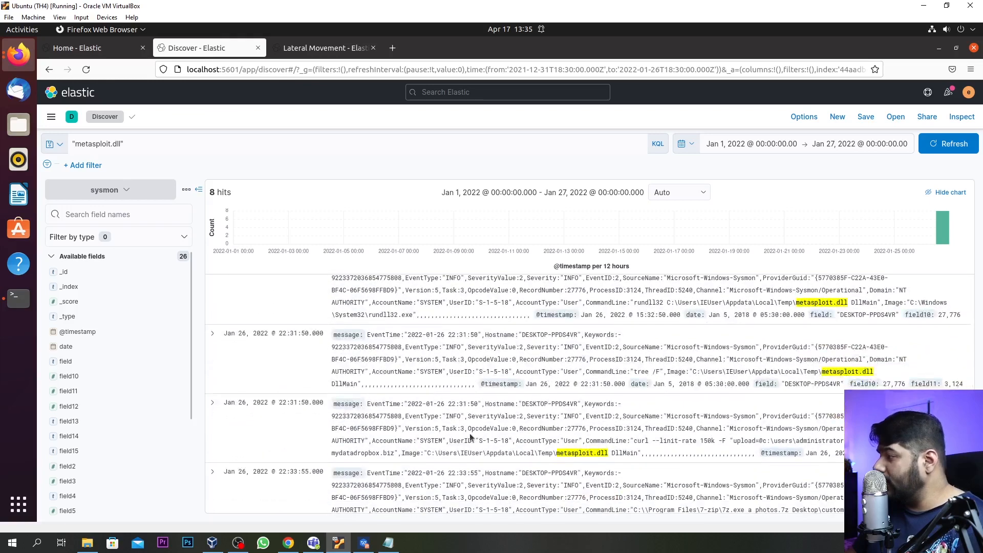
# - Review the metasploit.dll events and highlight rundll32.exe in the Image path of the 15:32:50 event
pyautogui.scroll(-3, 528, 435)
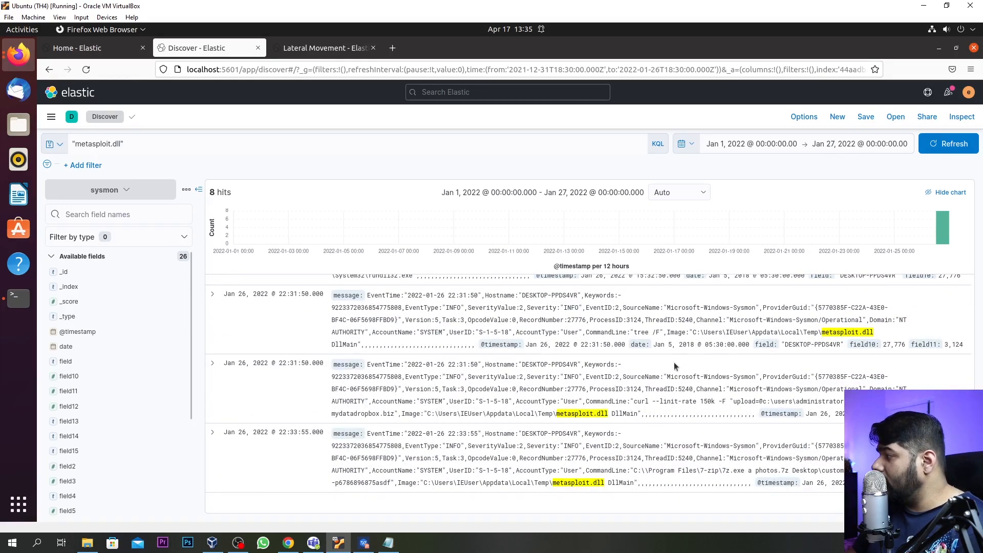
pyautogui.scroll(2, 601, 335)
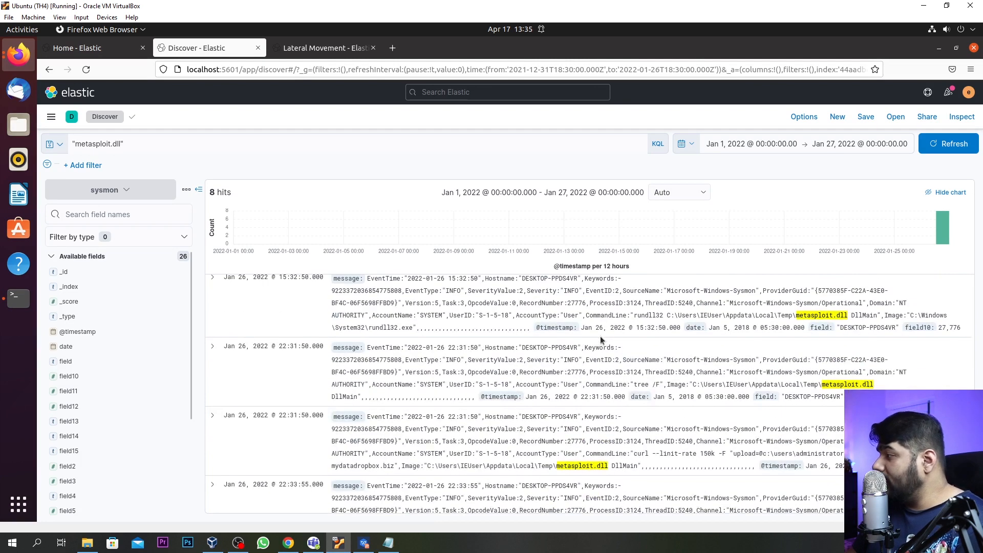
pyautogui.moveTo(369, 328); pyautogui.dragTo(413, 329)
pyautogui.scroll(2, 284, 336)
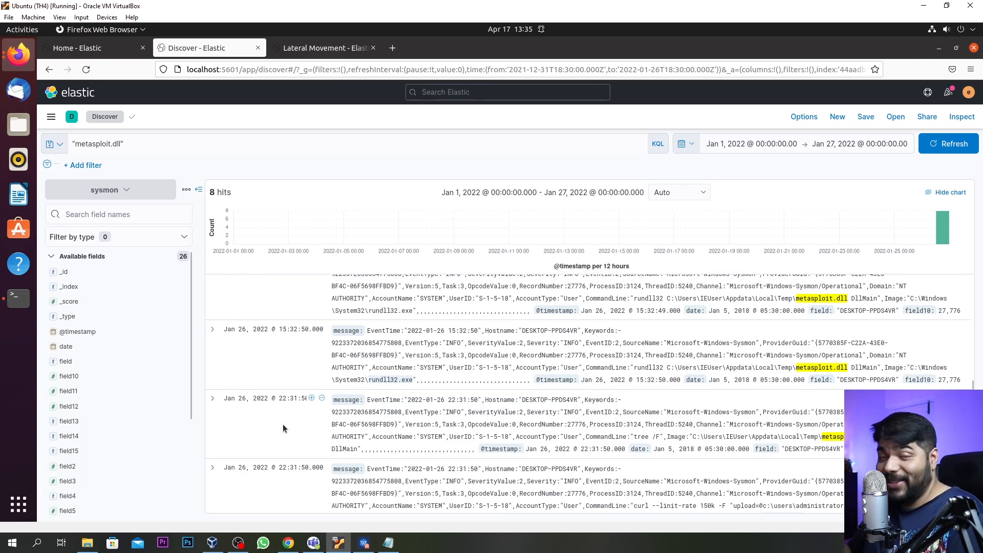
pyautogui.scroll(-1, 609, 408)
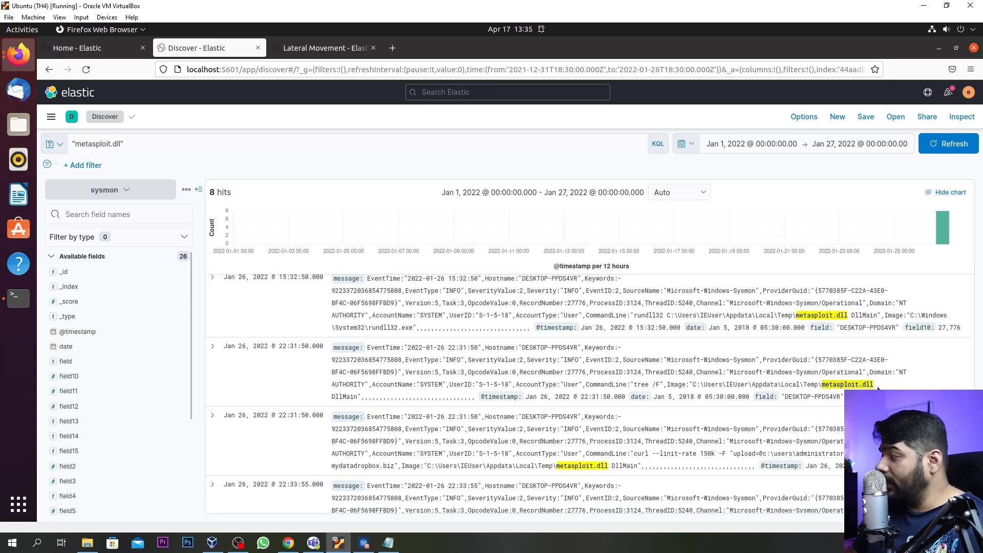
# - Highlight the curl upload command in the CommandLine entry of the 22:31:50 event and examine its rate limit option
pyautogui.scroll(-2, 482, 404)
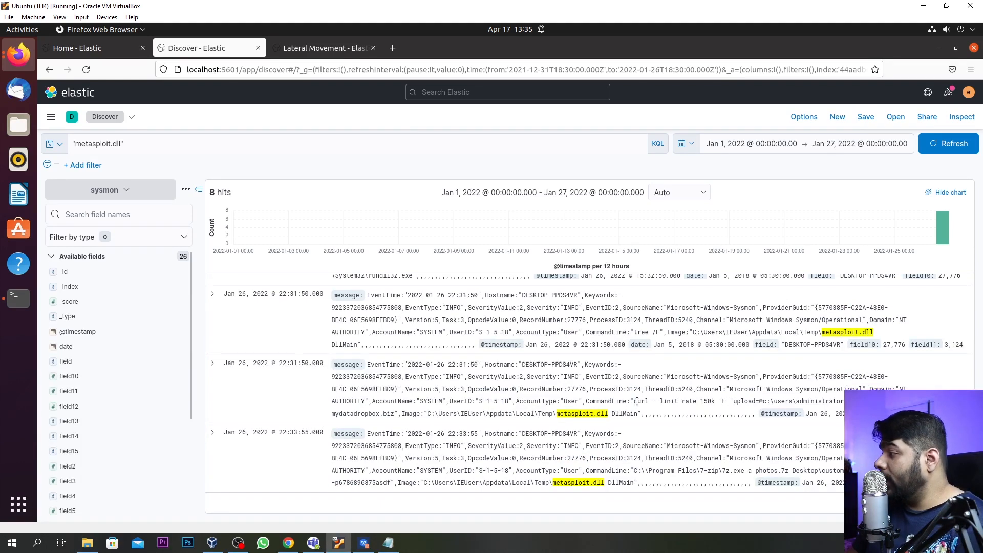
pyautogui.moveTo(633, 401); pyautogui.dragTo(395, 413)
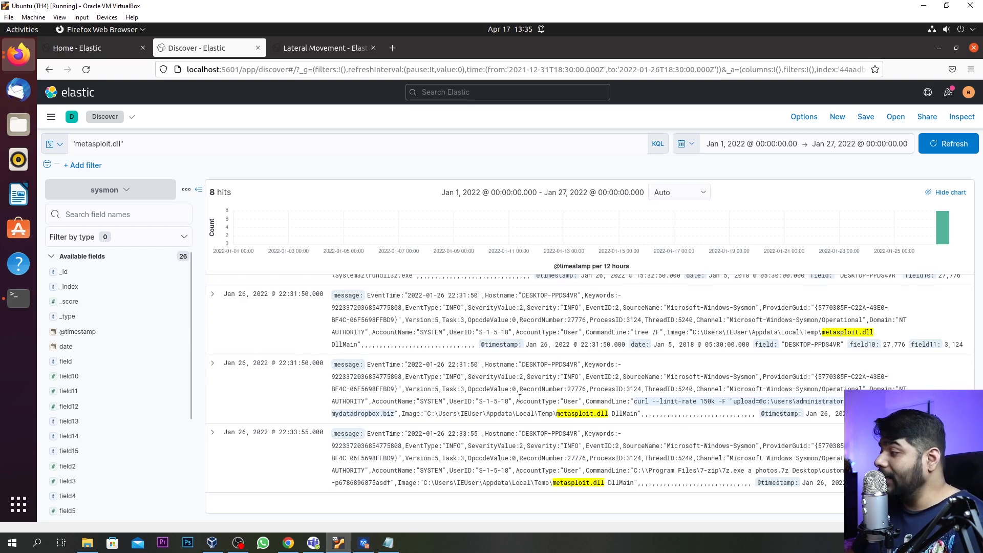
pyautogui.click(674, 403)
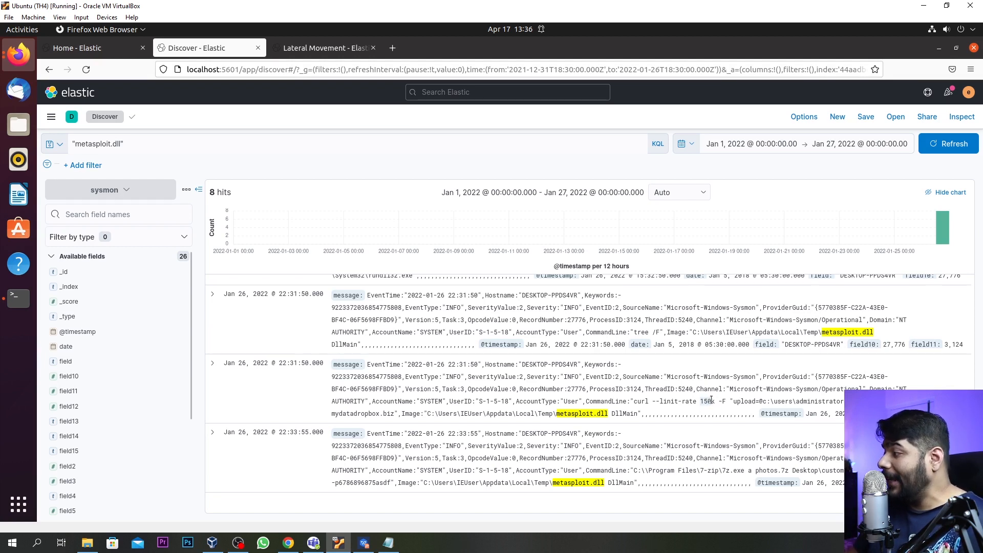
pyautogui.click(693, 401)
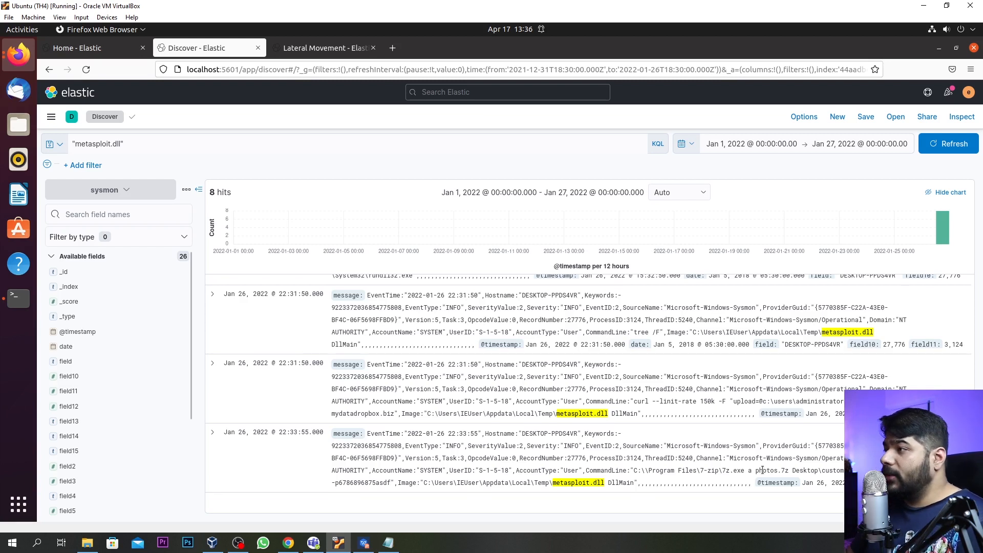
# - Change the index pattern from sysmon to dns-logs
pyautogui.click(154, 144)
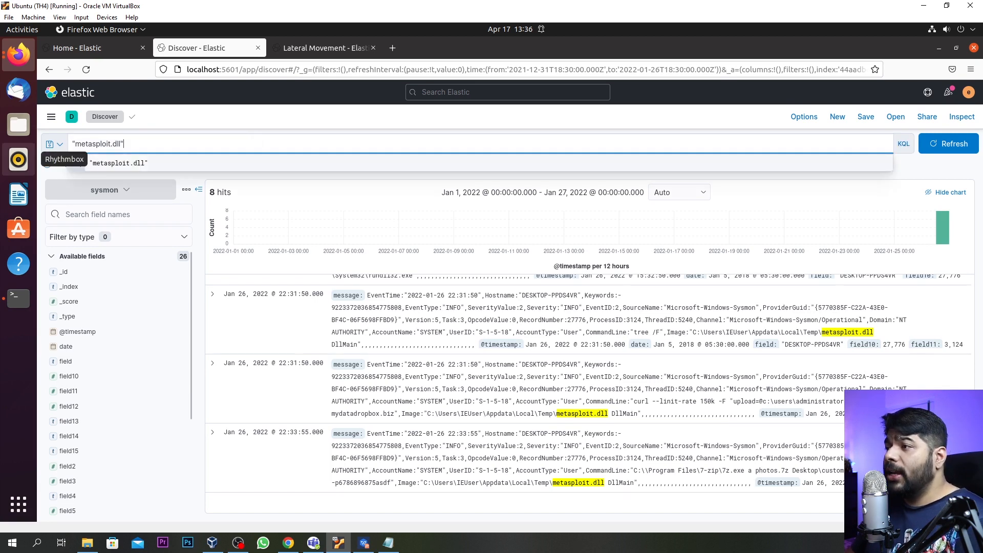
pyautogui.click(212, 127)
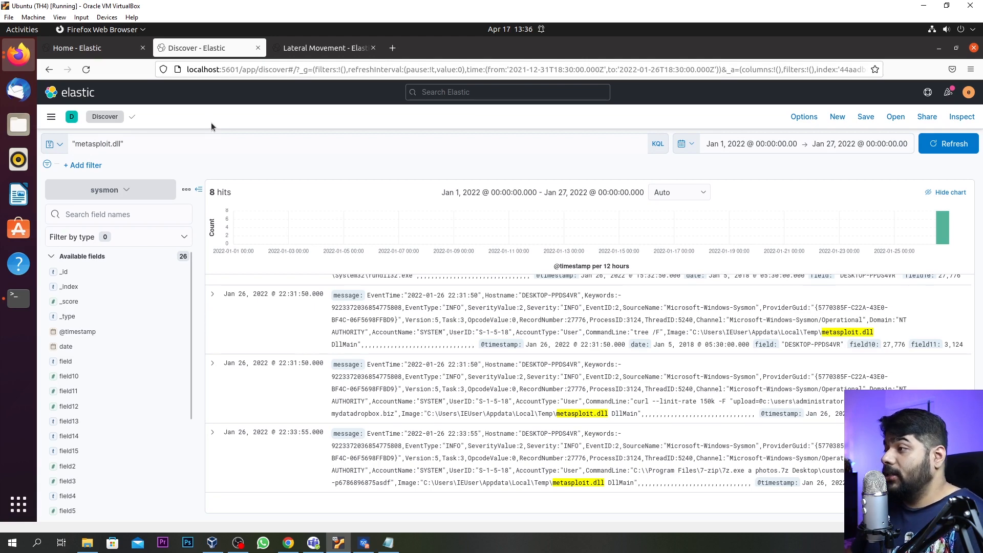
pyautogui.click(107, 190)
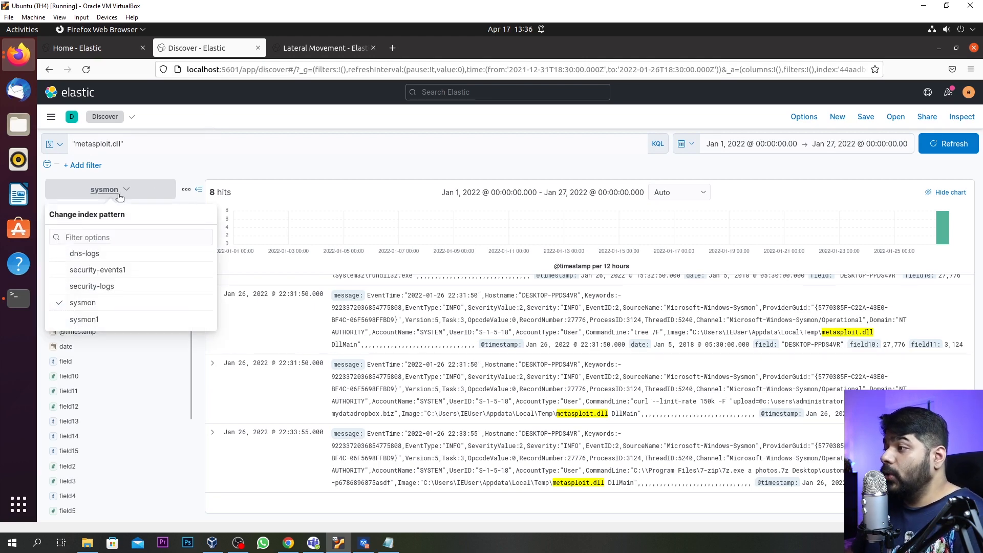
pyautogui.click(96, 253)
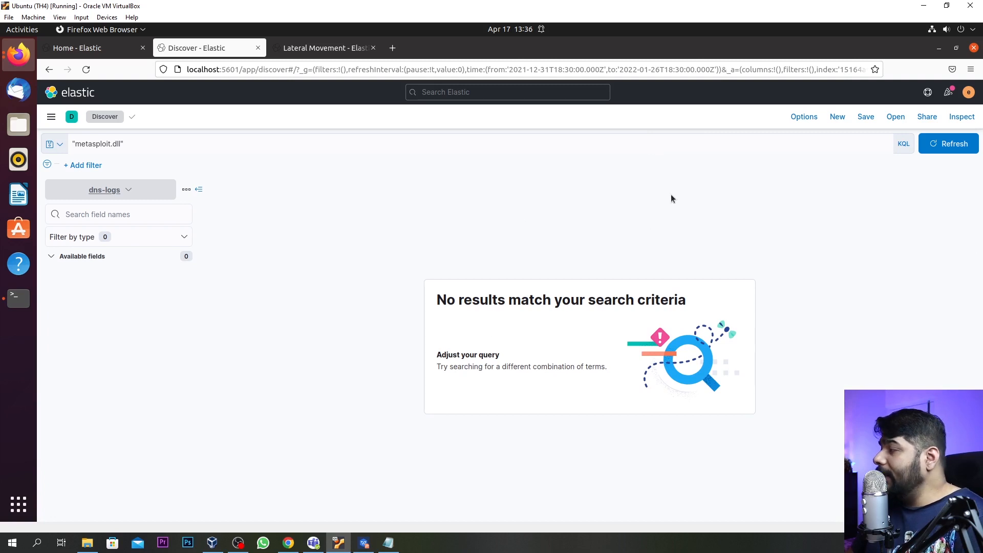
# - Clear the "metasploit.dll" query, rerun the empty search and browse all the DNS records
pyautogui.click(92, 146)
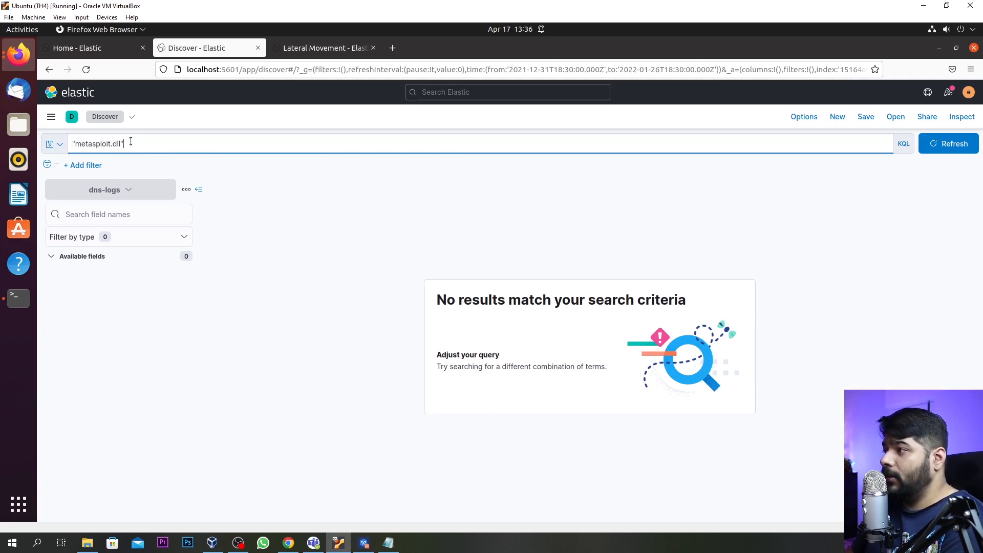
pyautogui.hotkey('ctrl', 'a')
pyautogui.press('BackSpace')
pyautogui.press('Return')
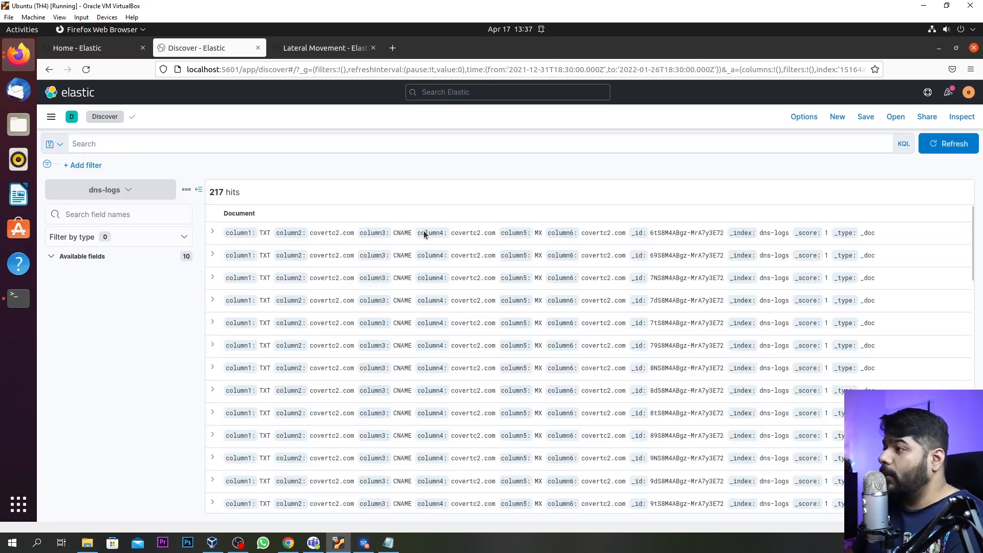
pyautogui.scroll(-2, 328, 311)
pyautogui.scroll(5, 328, 311)
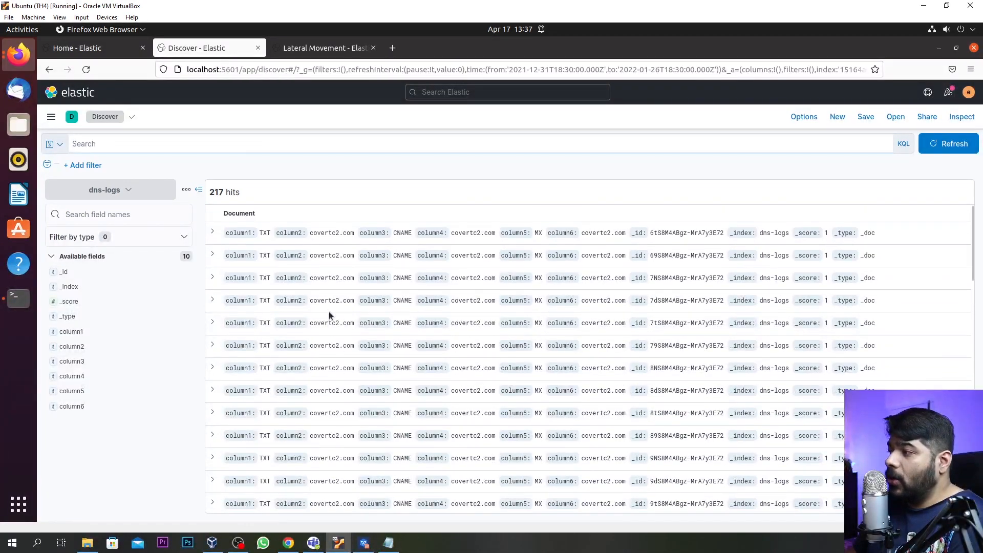
# - Open the C2 Communication bar chart from the Visualize Library, examine its domain counts, and return to the dns-logs records in Discover
pyautogui.click(318, 48)
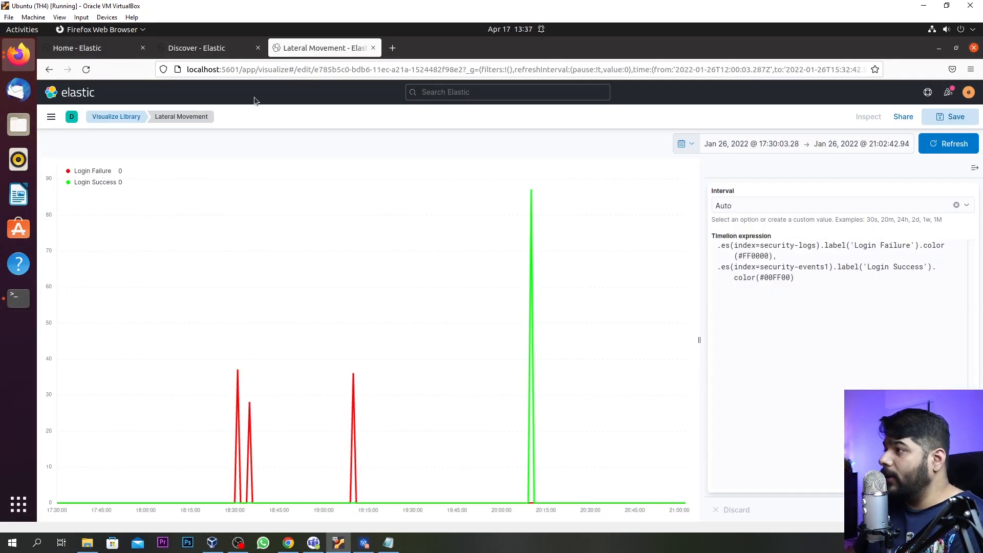
pyautogui.click(121, 120)
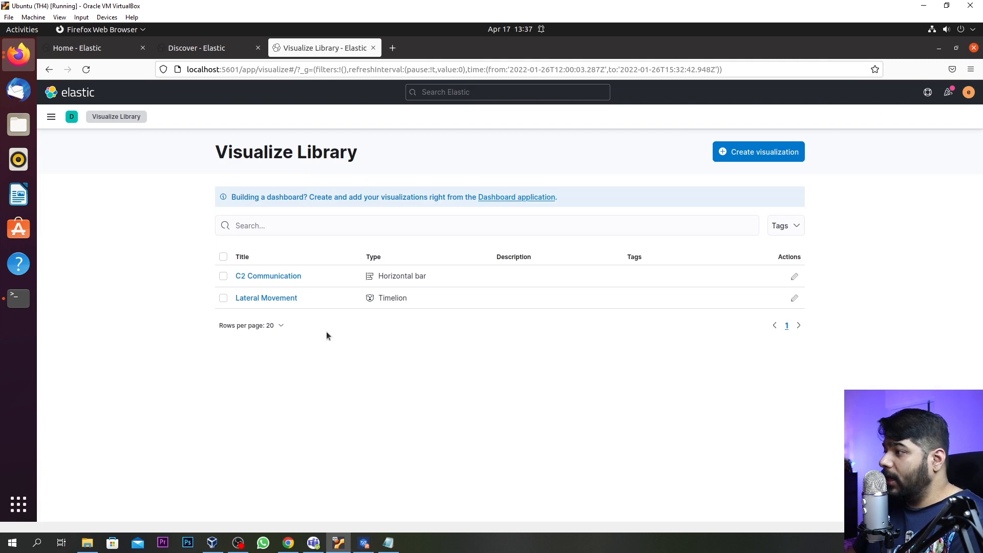
pyautogui.click(284, 277)
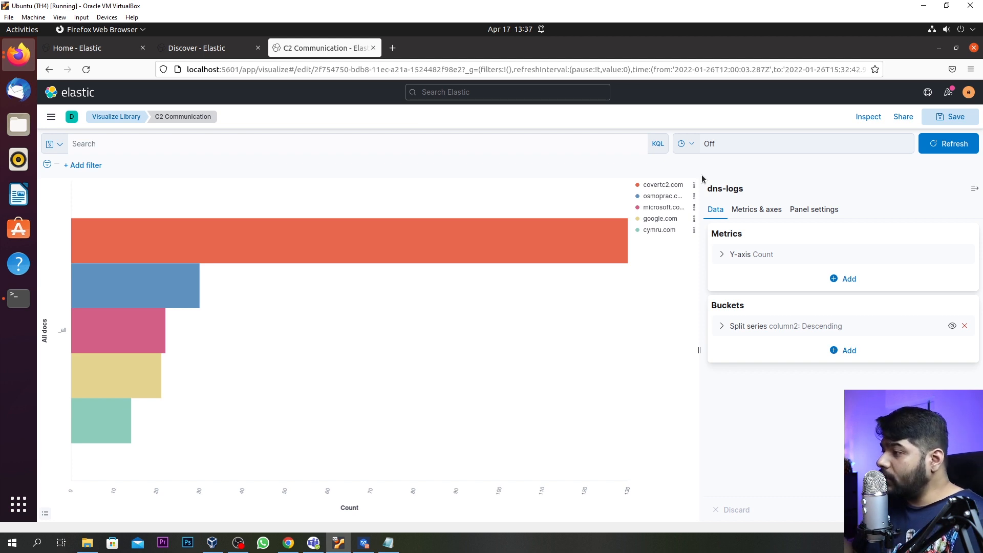
pyautogui.moveTo(561, 255)
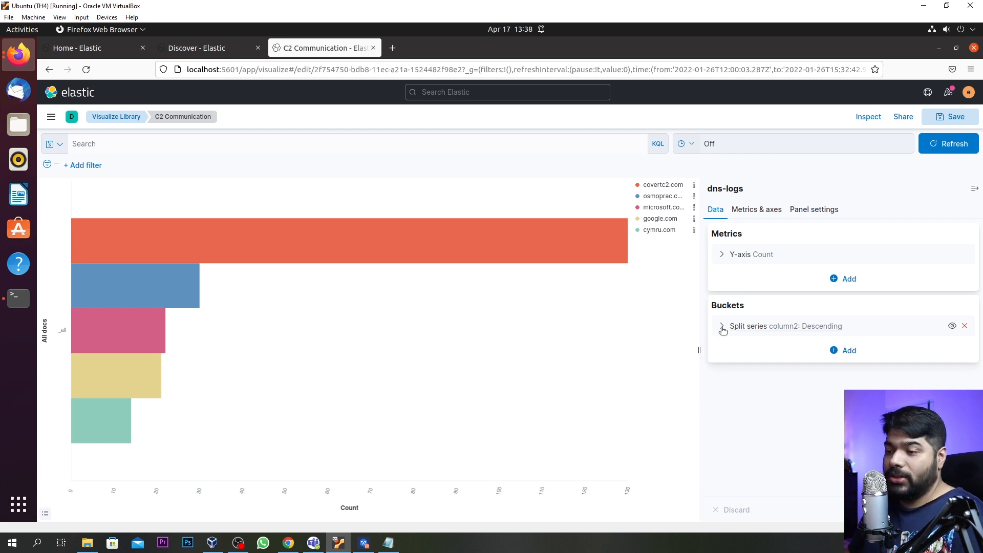
pyautogui.click(215, 48)
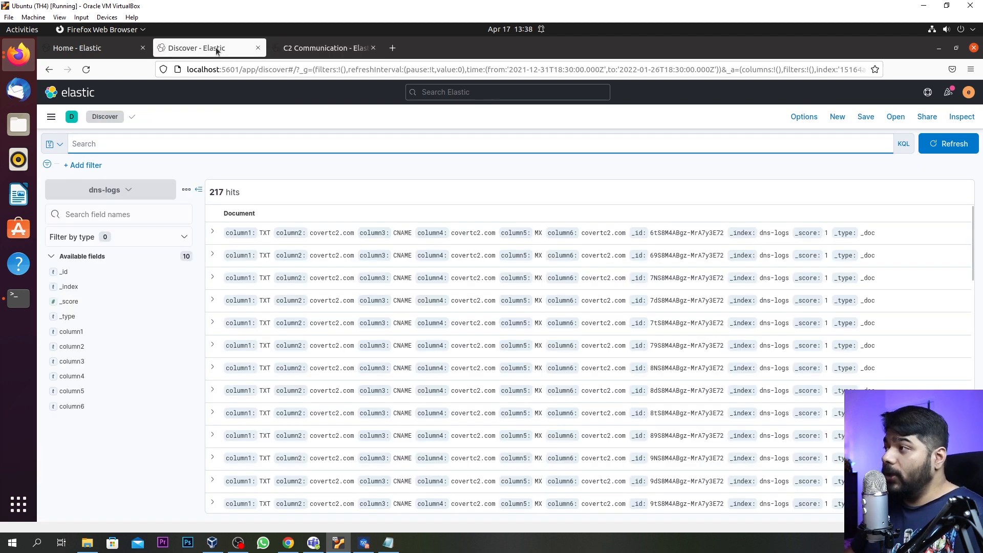